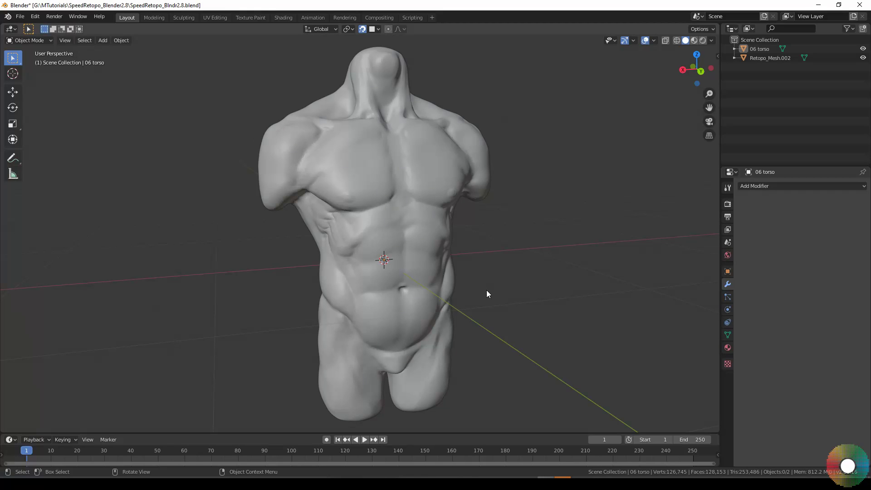
# Bring up the splash screen to check the installed Blender version, and dismiss it.
pyautogui.press('F3')
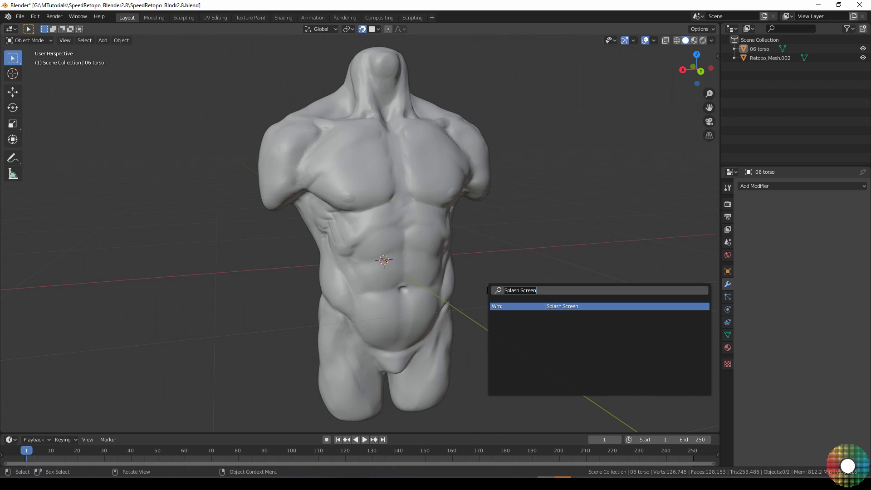
pyautogui.press('Return')
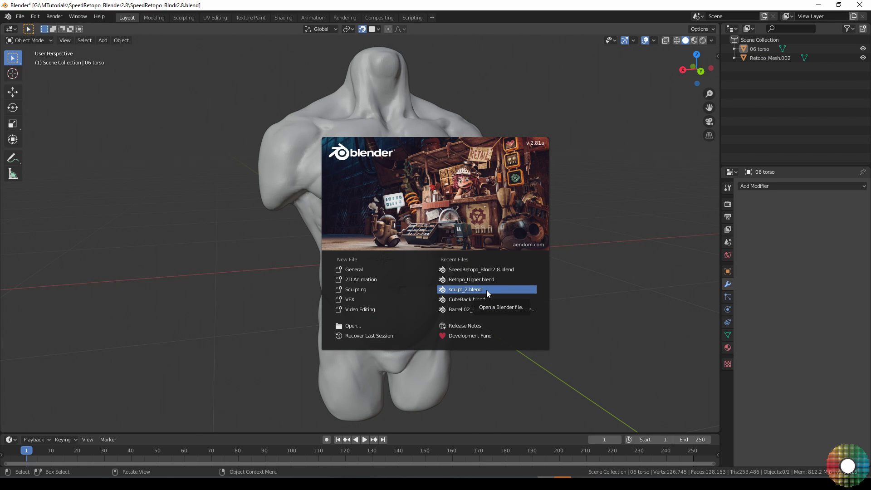
pyautogui.click(590, 275)
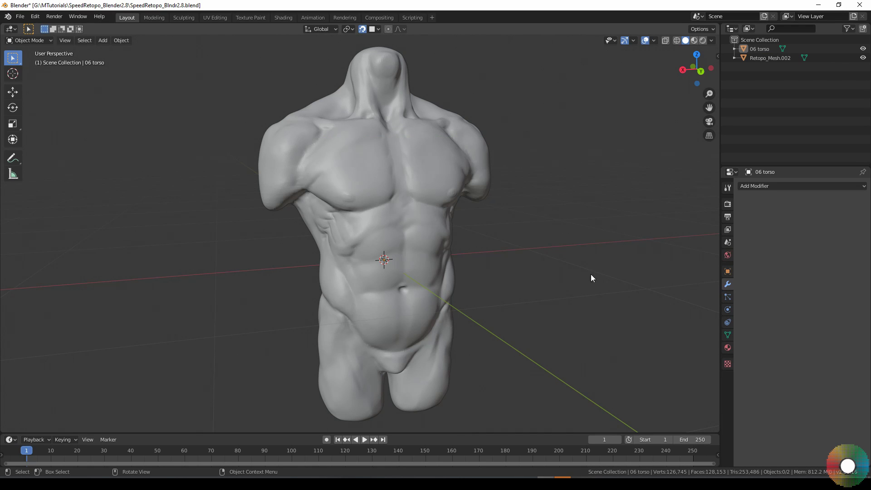
# Install the SpeedRetopo add-on from its downloaded file through the add-on preferences.
pyautogui.click(35, 16)
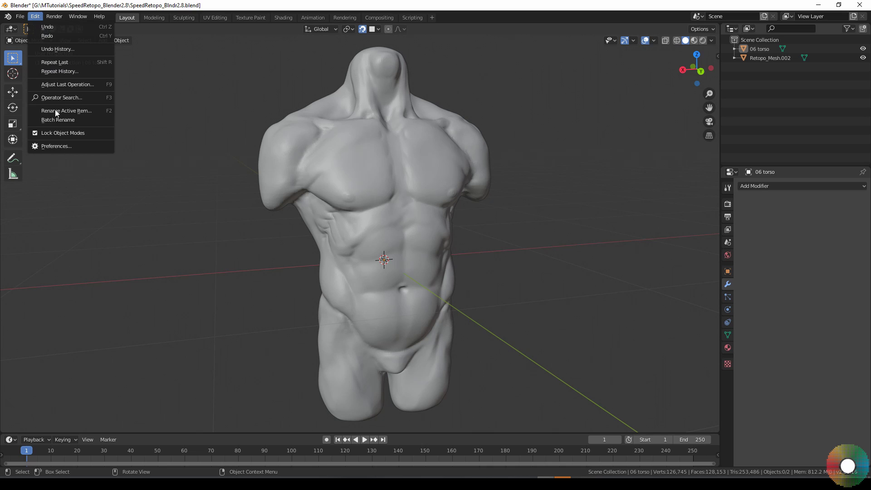
pyautogui.click(55, 146)
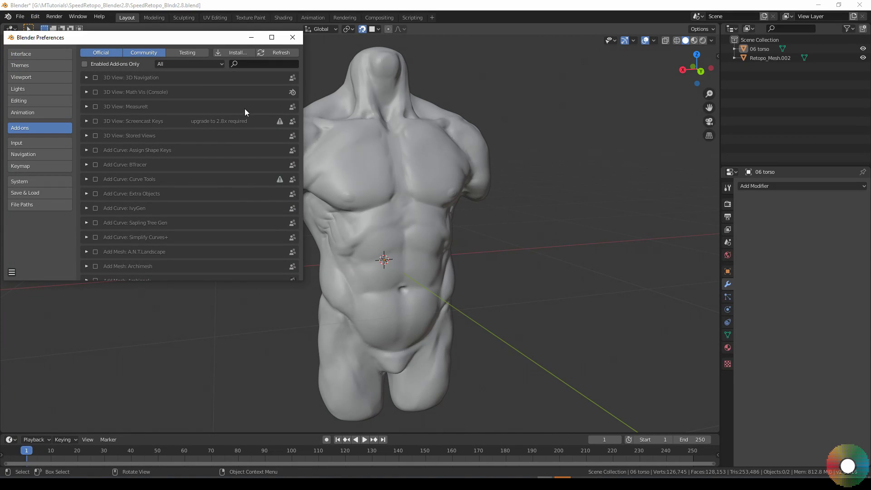
pyautogui.click(237, 53)
pyautogui.doubleClick(341, 156)
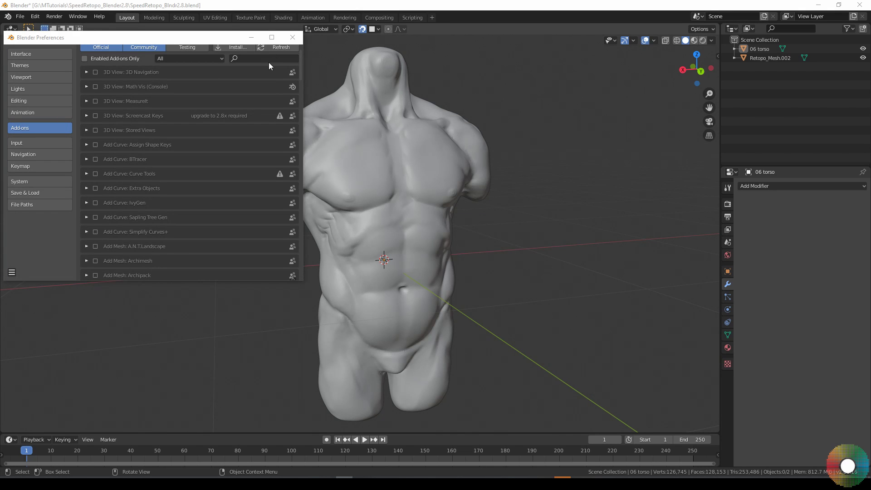
# Filter the add-on list with "speedre" to find SpeedRetopo and its preferences.
pyautogui.click(269, 63)
pyautogui.write('speed')
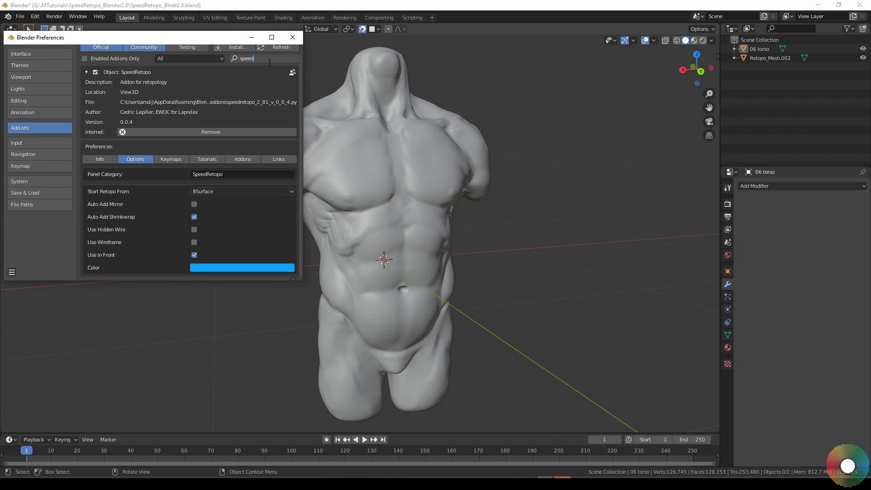
pyautogui.write('re')
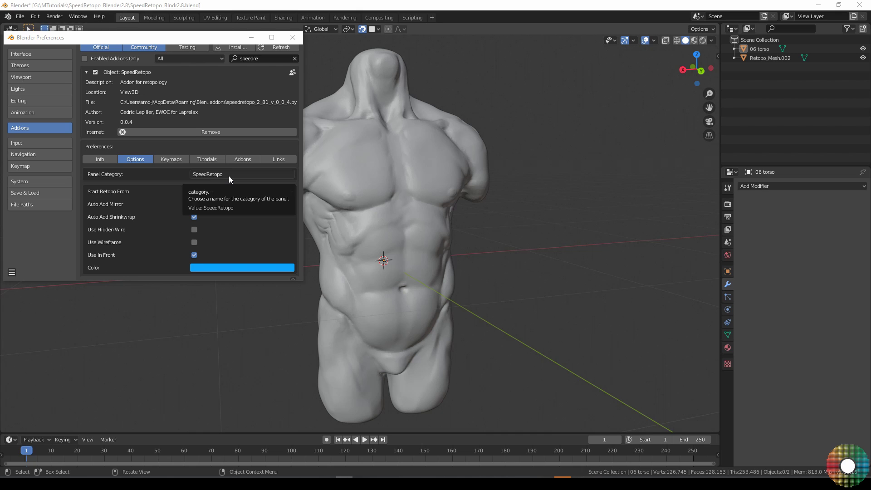
# Show the SpeedRetopo category in the 3D viewport and look over the add-on's preference options.
pyautogui.click(718, 55)
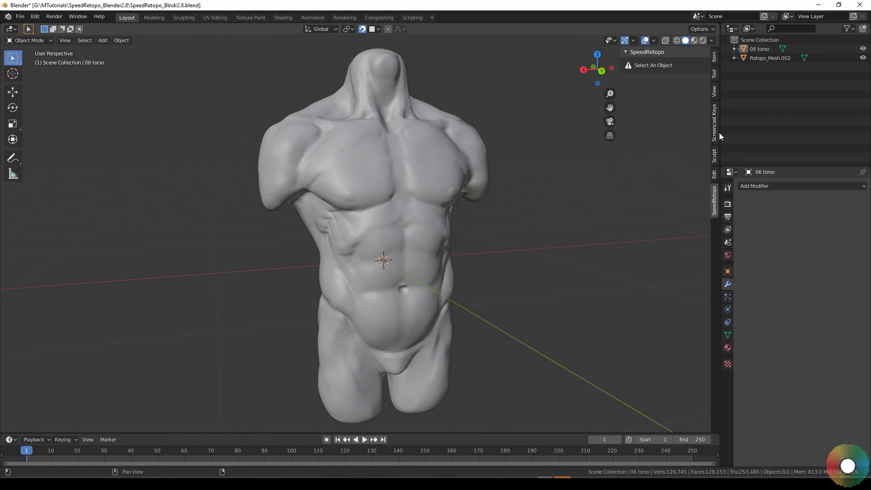
pyautogui.click(344, 484)
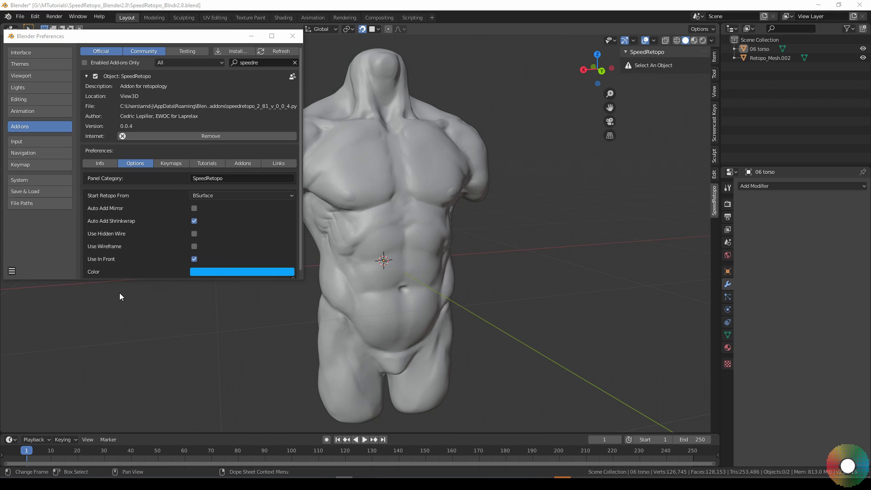
pyautogui.click(347, 81)
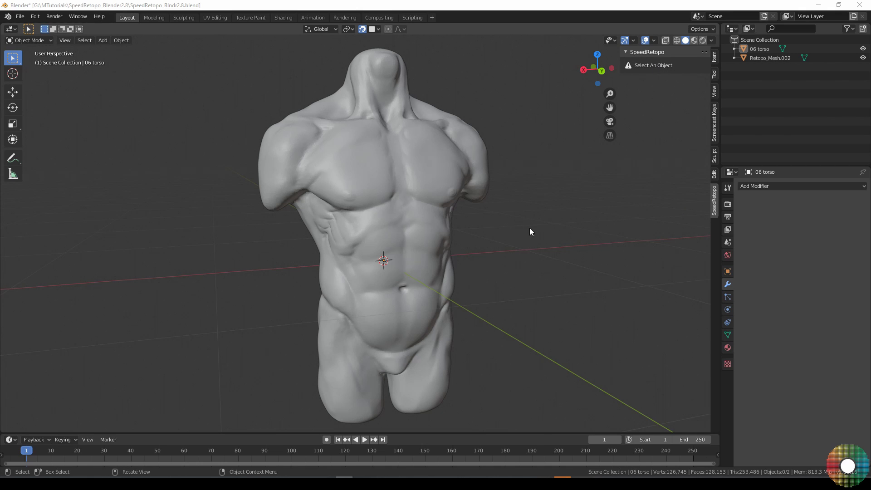
# Select the torso sculpt and start a retopology on it with BSurface, shrinkwrap and in-front display enabled.
pyautogui.click(384, 154)
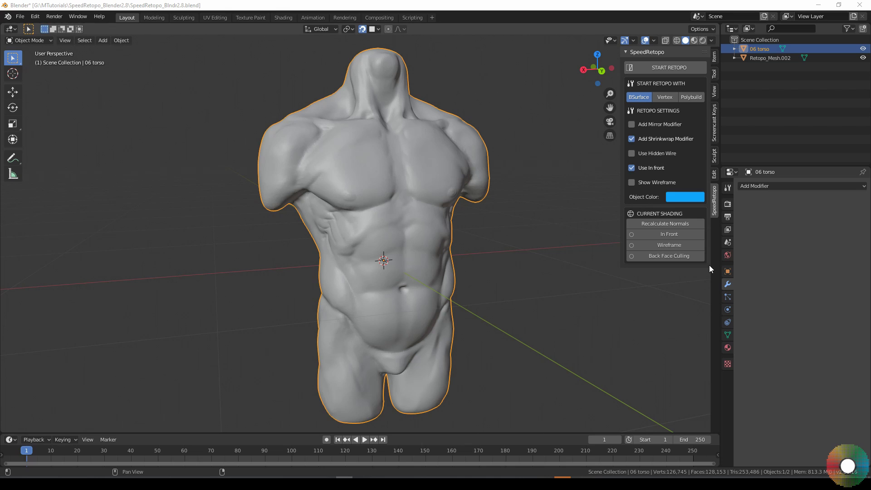
pyautogui.hotkey('shift', 'Tab')
pyautogui.moveTo(590, 130); pyautogui.dragTo(592, 145, button='middle')
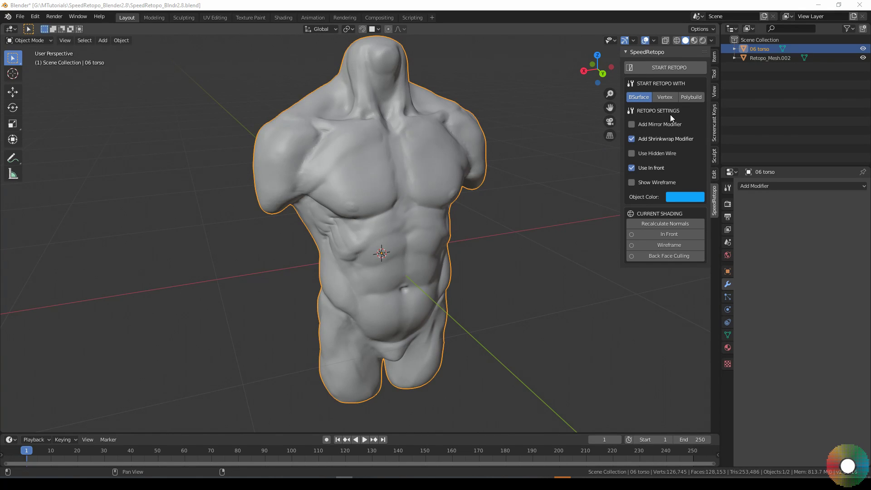
pyautogui.moveTo(459, 239); pyautogui.dragTo(383, 196, button='middle')
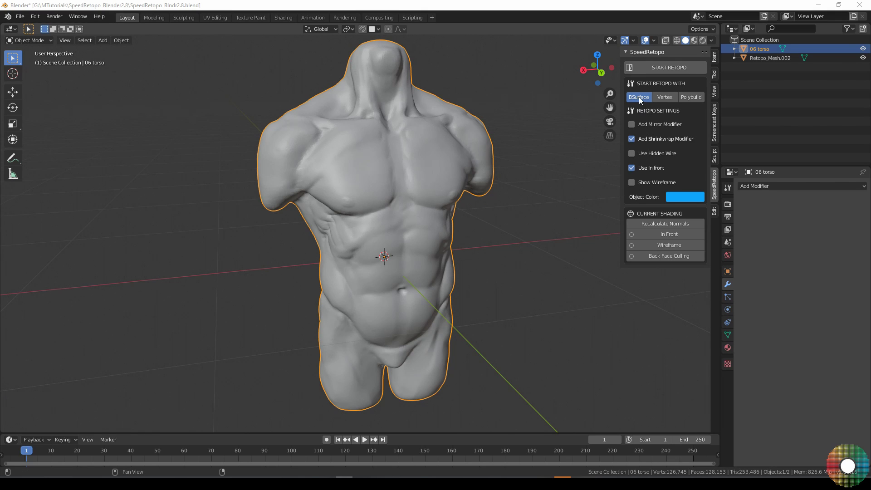
pyautogui.click(660, 67)
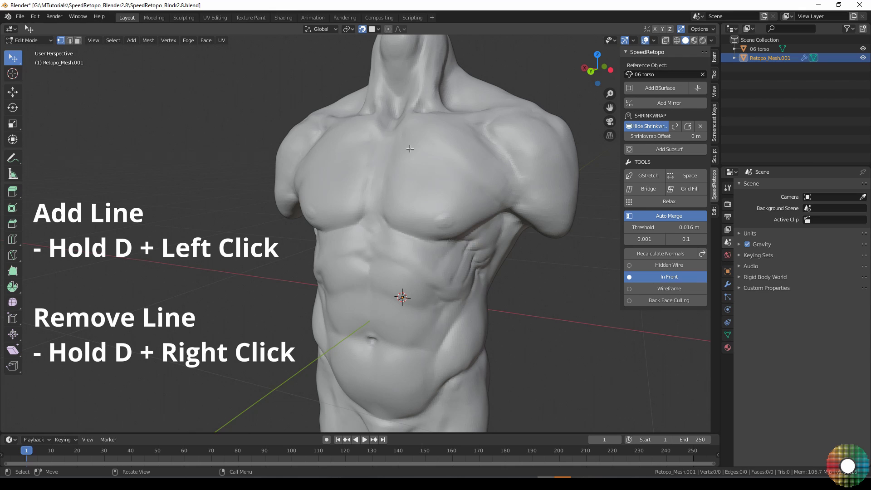
# Draw four roughly horizontal guide strokes one below another across the torso's left pectoral, redoing the third one.
pyautogui.moveTo(387, 148); pyautogui.dragTo(491, 149)
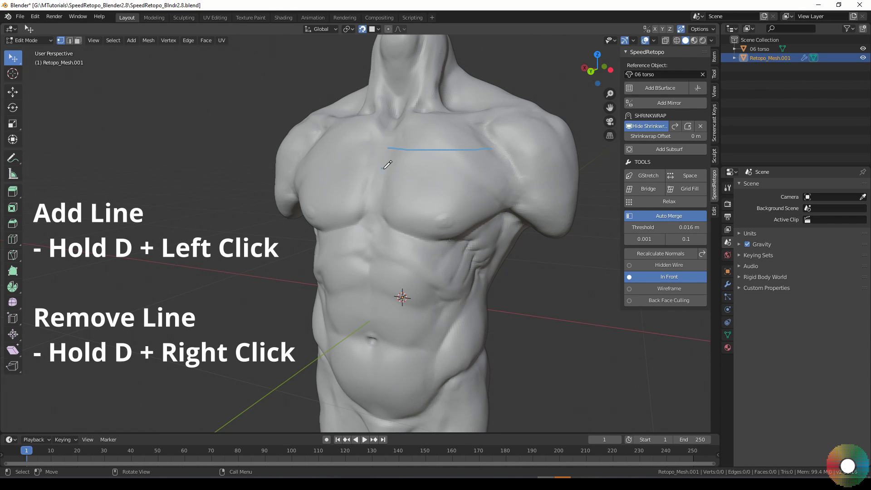
pyautogui.moveTo(383, 169); pyautogui.dragTo(492, 178)
pyautogui.moveTo(380, 199); pyautogui.dragTo(494, 199)
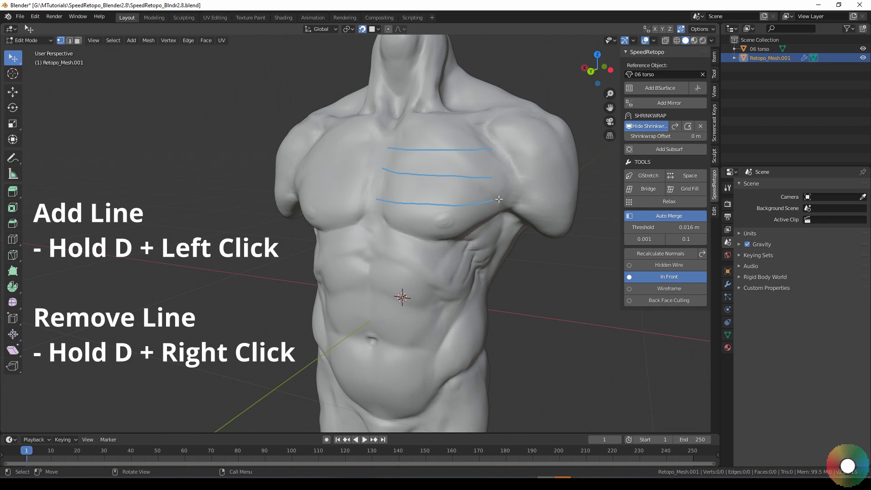
pyautogui.moveTo(499, 199); pyautogui.dragTo(383, 198, button='right')
pyautogui.moveTo(380, 200); pyautogui.dragTo(489, 200)
pyautogui.moveTo(381, 213)
pyautogui.mouseDown()
pyautogui.moveTo(438, 239)
pyautogui.moveTo(482, 222)
pyautogui.mouseUp()
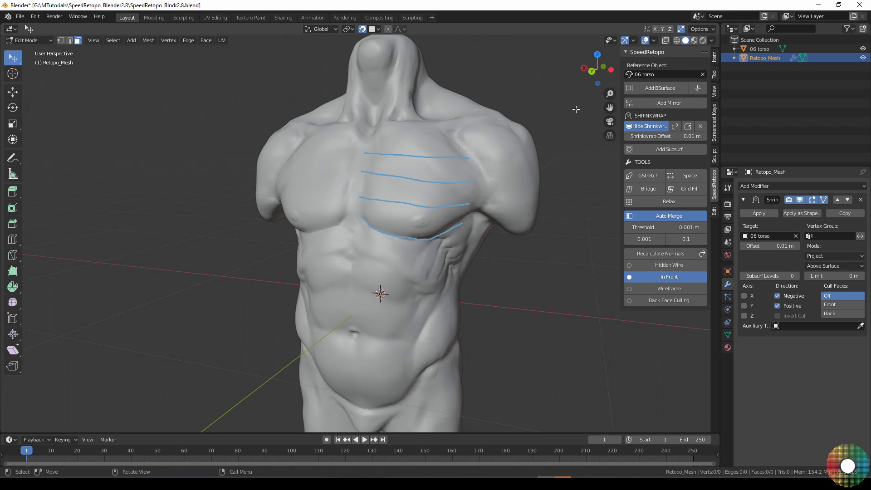
# Generate a BSurface mesh from the chest strokes and review its creation settings and the Bsurfaces options.
pyautogui.click(654, 89)
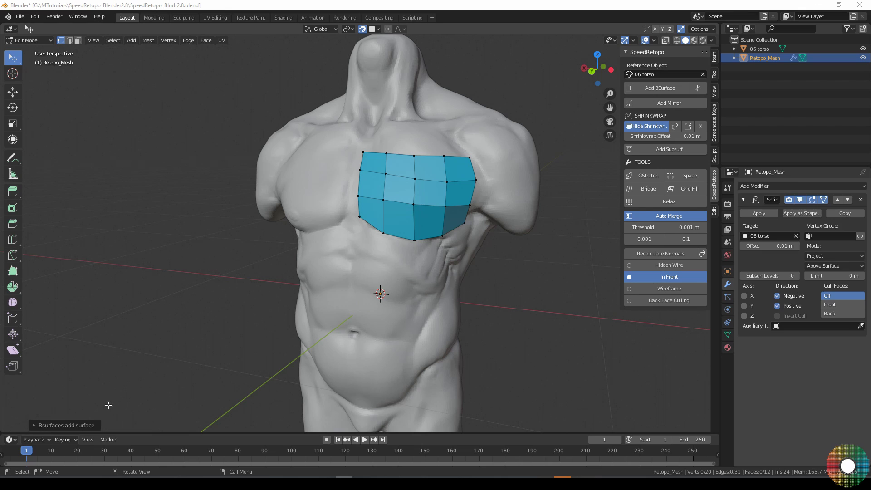
pyautogui.click(35, 425)
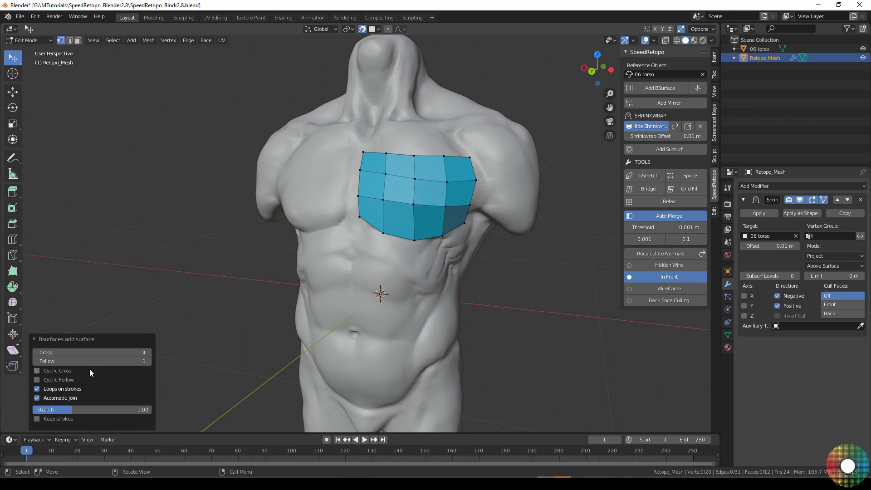
pyautogui.click(84, 339)
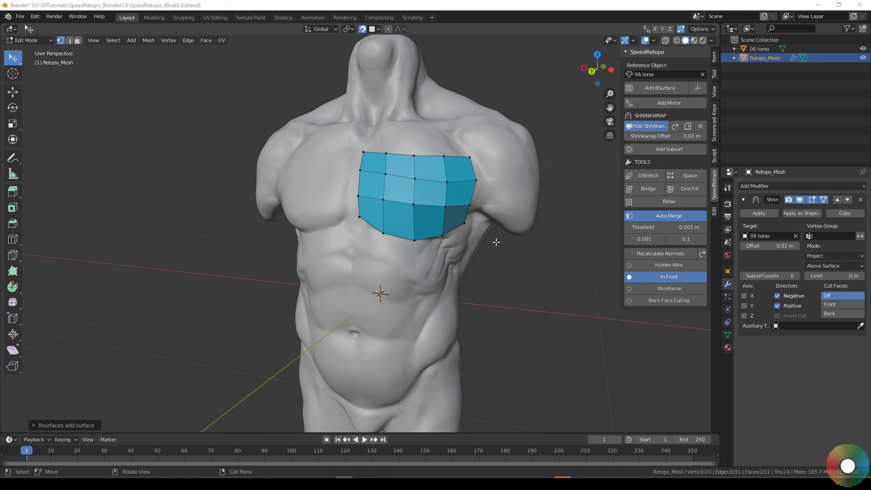
pyautogui.click(714, 212)
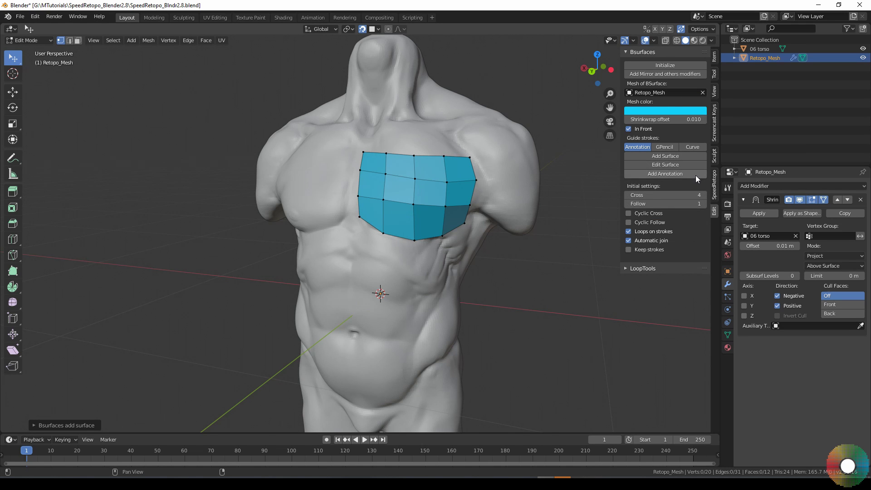
pyautogui.click(714, 186)
# Review the face snapping settings and toggle Project Individual Elements.
pyautogui.moveTo(566, 227); pyautogui.dragTo(572, 252, button='middle')
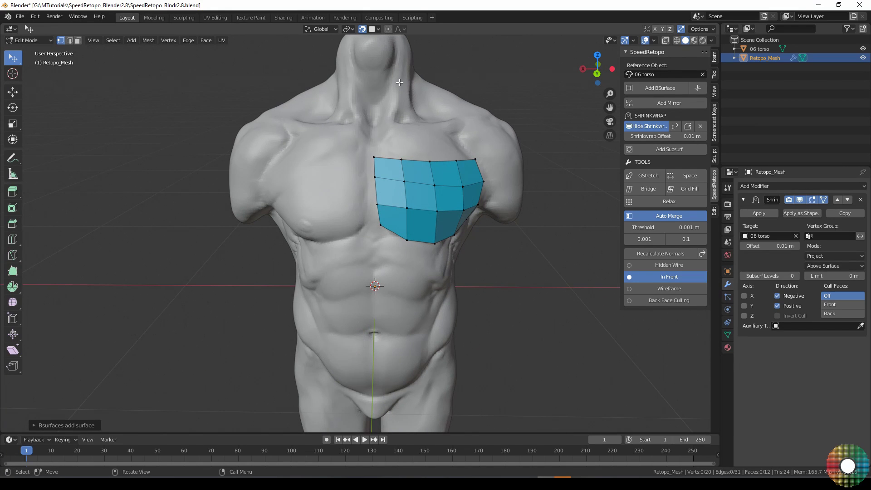
pyautogui.click(377, 30)
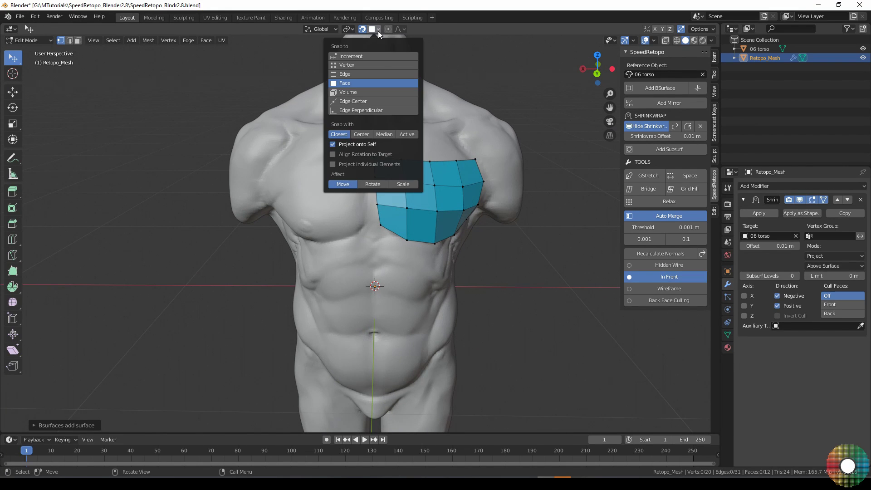
pyautogui.click(375, 29)
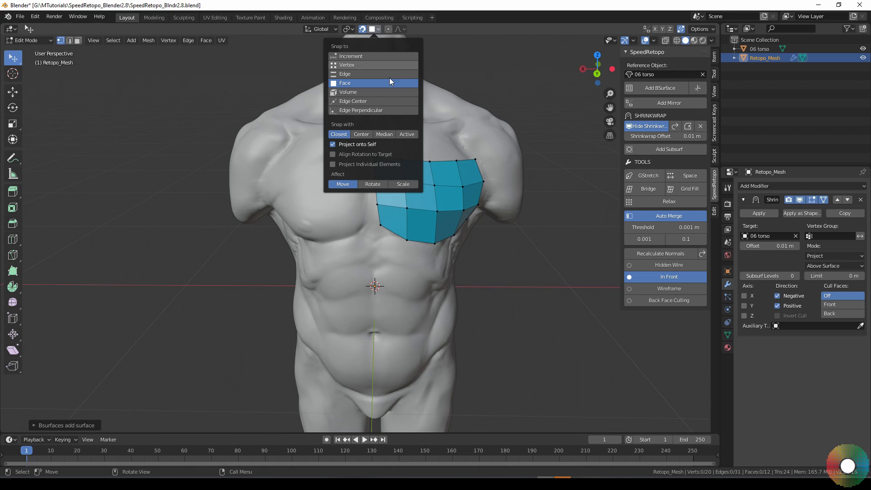
pyautogui.click(356, 165)
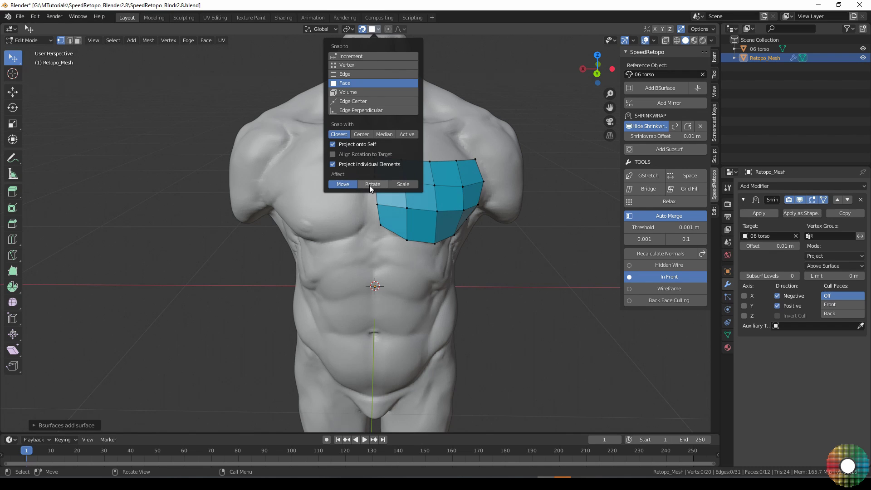
# Move an inner vertex of the chest patch slightly along the torso surface.
pyautogui.click(412, 214)
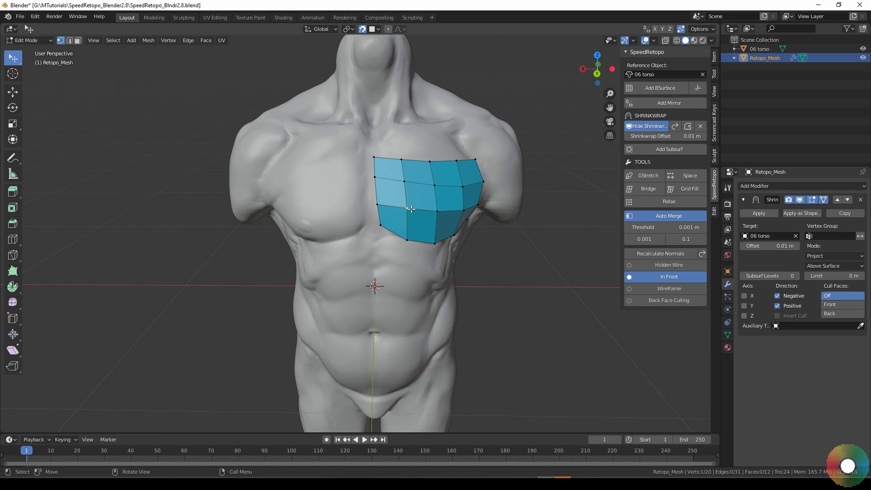
pyautogui.moveTo(411, 208)
pyautogui.mouseDown()
pyautogui.moveTo(420, 204)
pyautogui.moveTo(412, 209)
pyautogui.mouseUp()
pyautogui.moveTo(412, 213); pyautogui.dragTo(416, 194, button='middle')
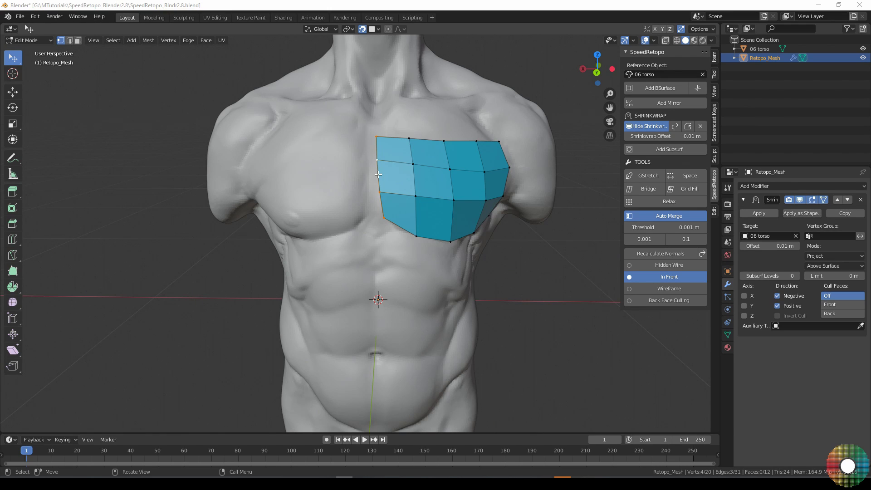
# Align the vertices of the chest patch's inner border to X and add a Mirror modifier to the mesh.
pyautogui.click(378, 174)
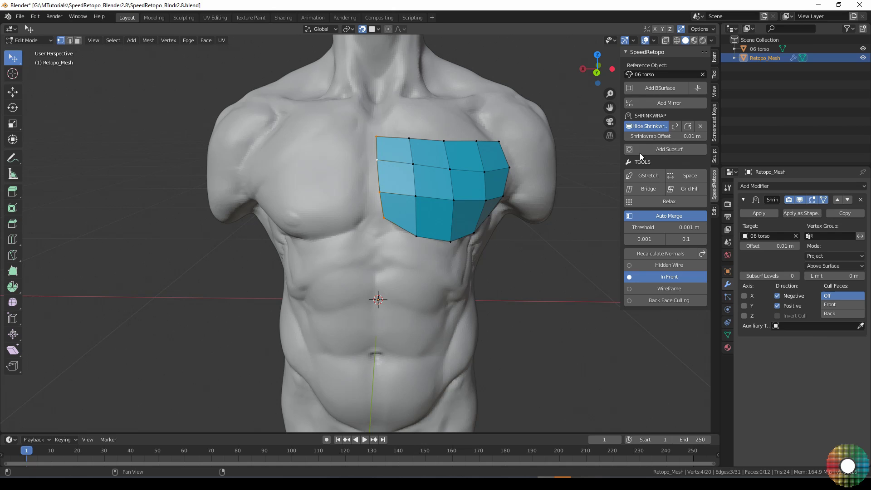
pyautogui.click(698, 89)
pyautogui.moveTo(521, 195); pyautogui.dragTo(480, 195, button='middle')
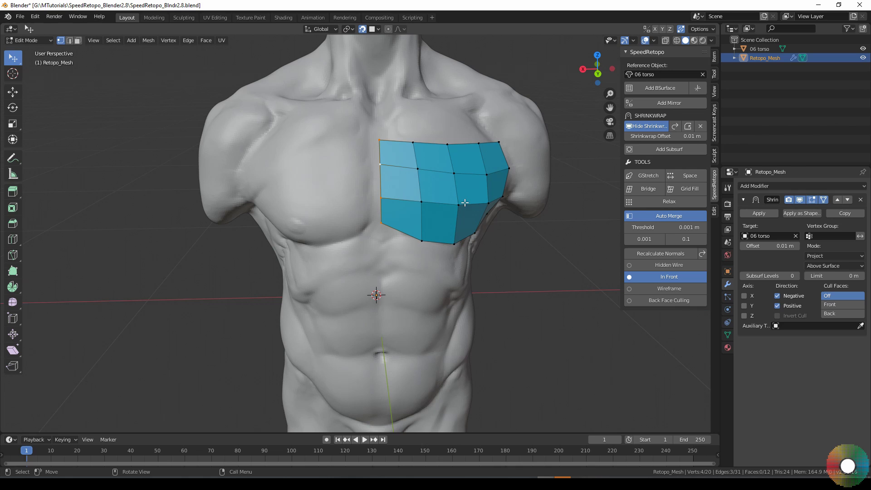
pyautogui.click(679, 103)
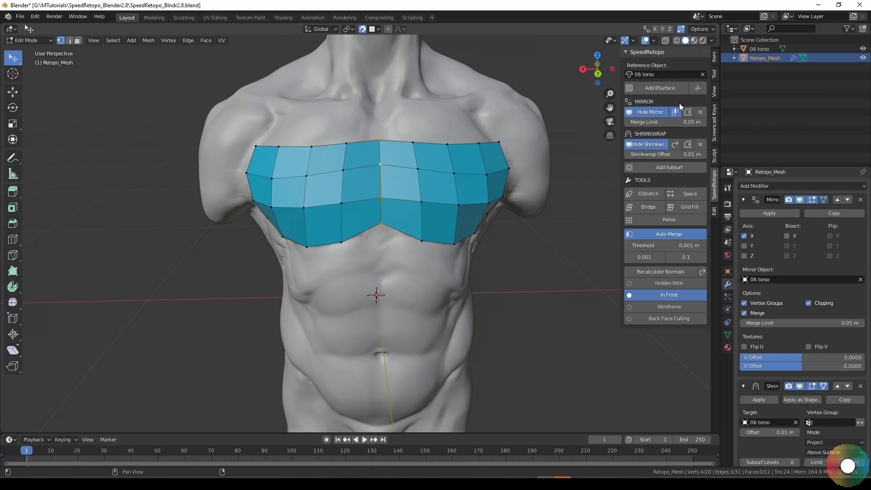
pyautogui.moveTo(415, 258); pyautogui.dragTo(470, 245, button='middle')
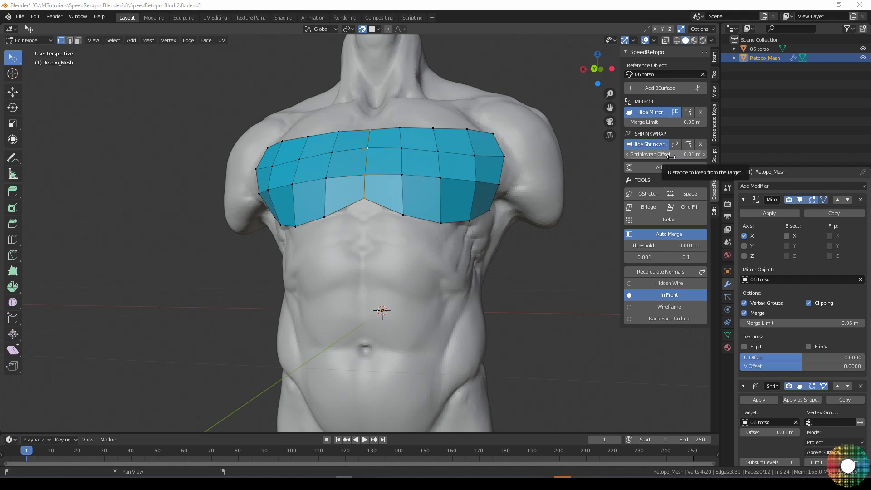
# Set the shrinkwrap offset of the retopology mesh to 0.09 m.
pyautogui.moveTo(485, 248); pyautogui.dragTo(370, 251, button='middle')
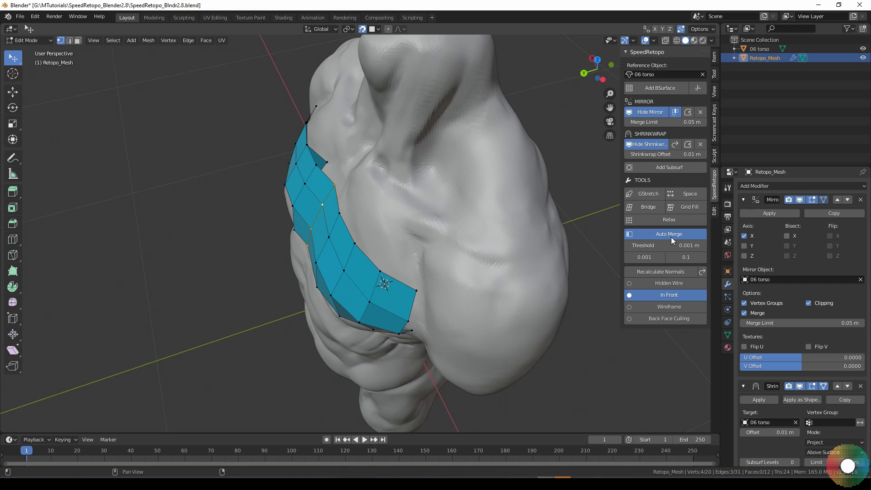
pyautogui.click(668, 154)
pyautogui.write('0.09')
pyautogui.press('Return')
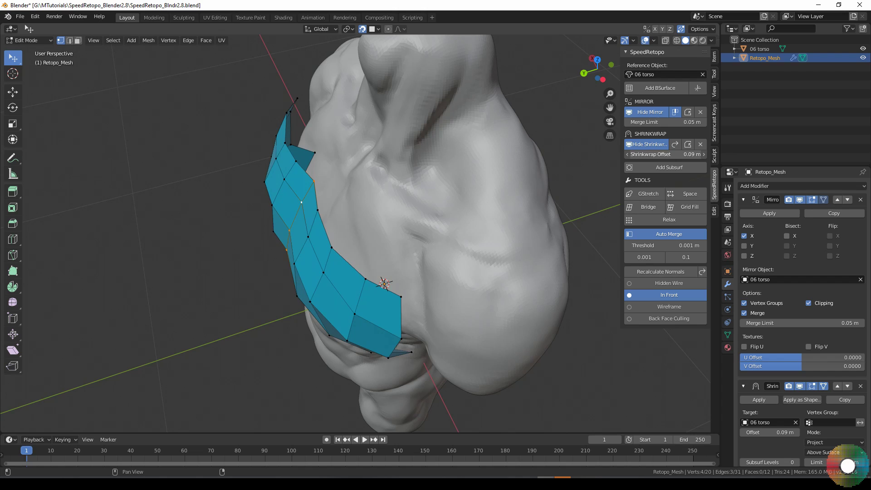
# Set the shrinkwrap offset of the retopology mesh to 0.01 m.
pyautogui.click(662, 154)
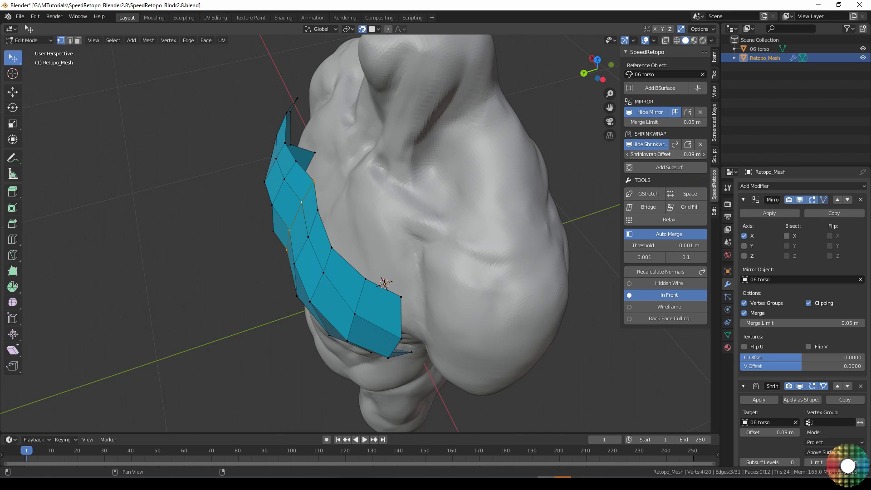
pyautogui.write('0.01')
pyautogui.press('Return')
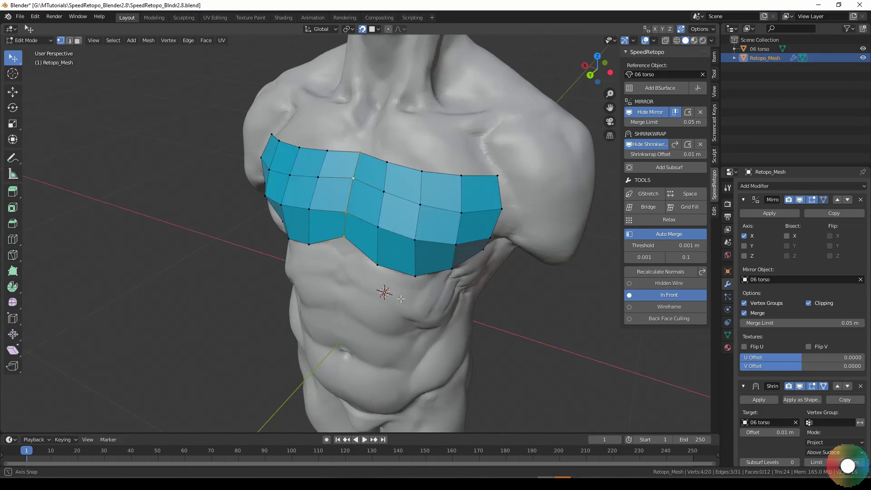
# Add a Subsurf modifier to the retopology mesh.
pyautogui.keyDown('alt'); pyautogui.moveTo(357, 323); pyautogui.dragTo(449, 292, button='middle'); pyautogui.keyUp('alt')
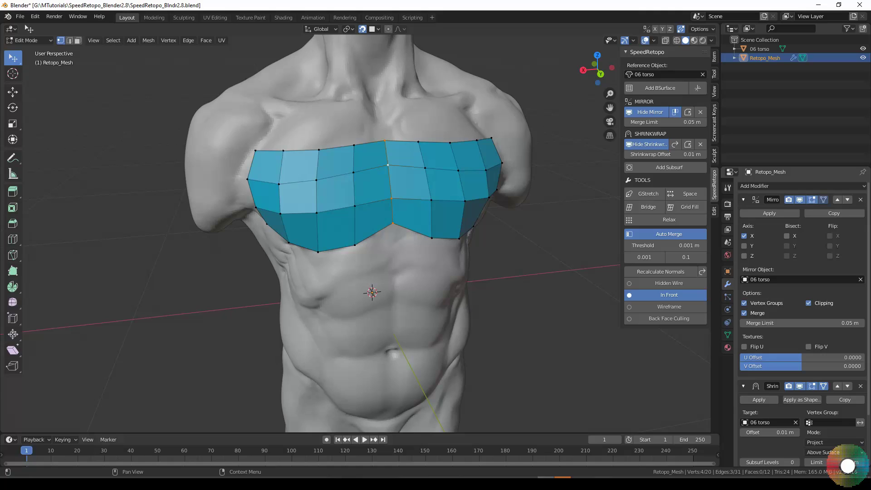
pyautogui.moveTo(583, 241); pyautogui.dragTo(562, 236, button='middle')
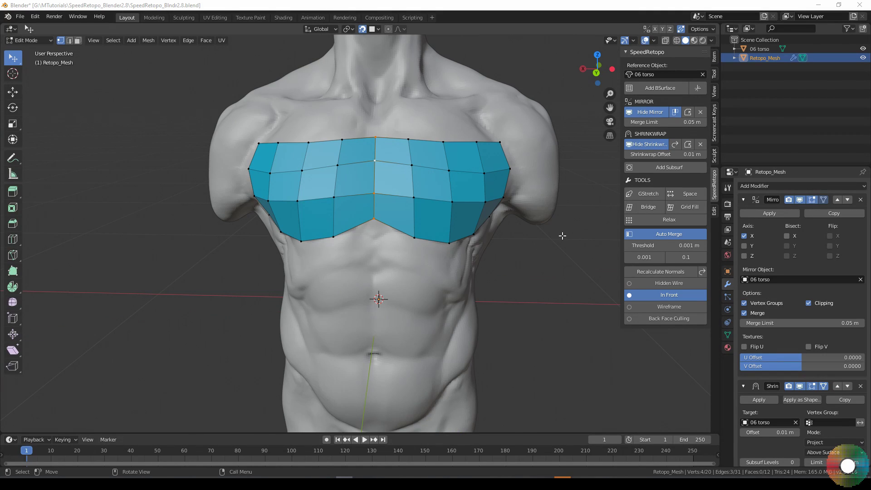
pyautogui.click(656, 168)
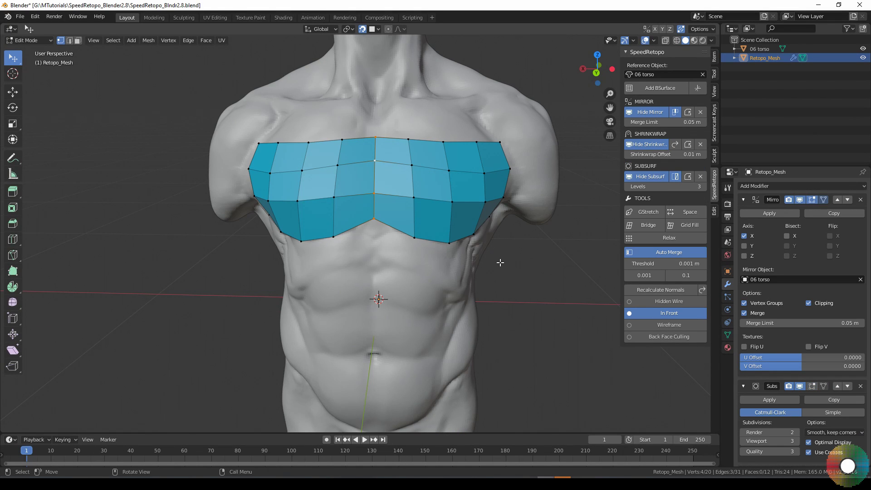
# Switch to Object Mode and examine the smoothed chest patch and the order of its modifiers.
pyautogui.moveTo(502, 260); pyautogui.dragTo(463, 133, button='middle')
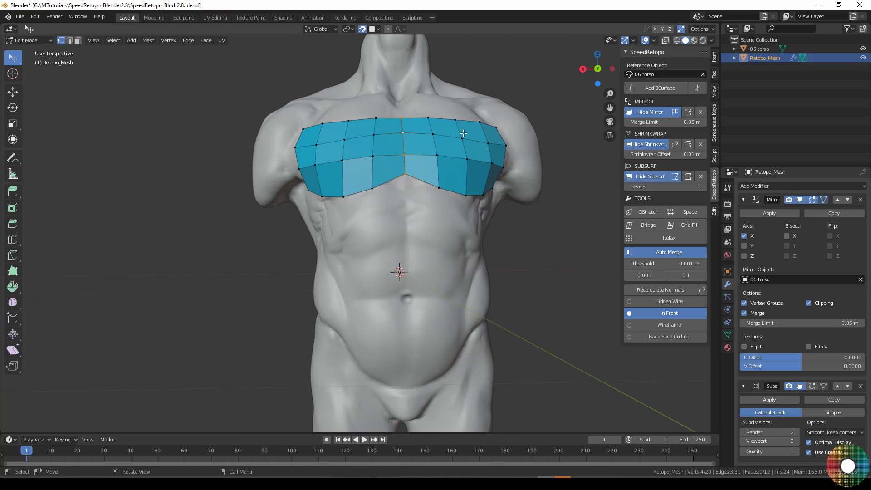
pyautogui.moveTo(466, 176); pyautogui.dragTo(481, 182, button='middle')
pyautogui.keyDown('shift'); pyautogui.moveTo(473, 219); pyautogui.dragTo(477, 246, button='middle'); pyautogui.keyUp('shift')
pyautogui.scroll(2, 490, 246)
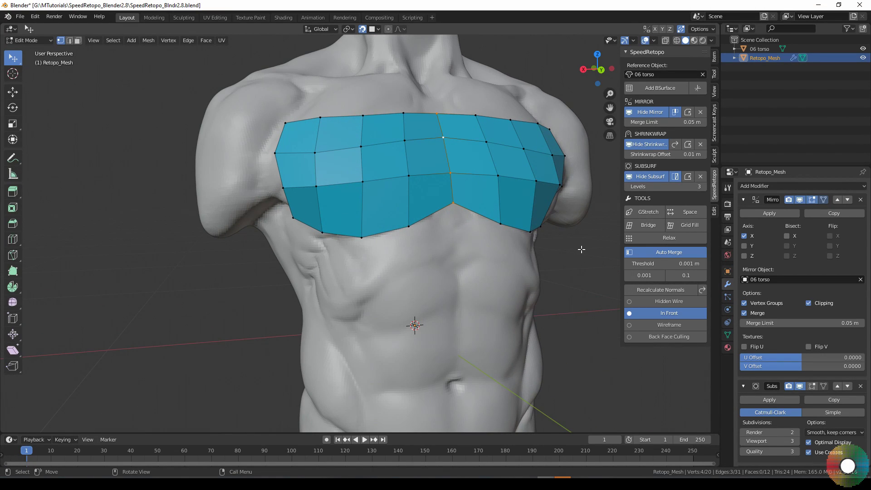
pyautogui.hotkey('ctrl', 'Tab')
pyautogui.click(543, 250)
pyautogui.moveTo(543, 249); pyautogui.dragTo(699, 323, button='middle')
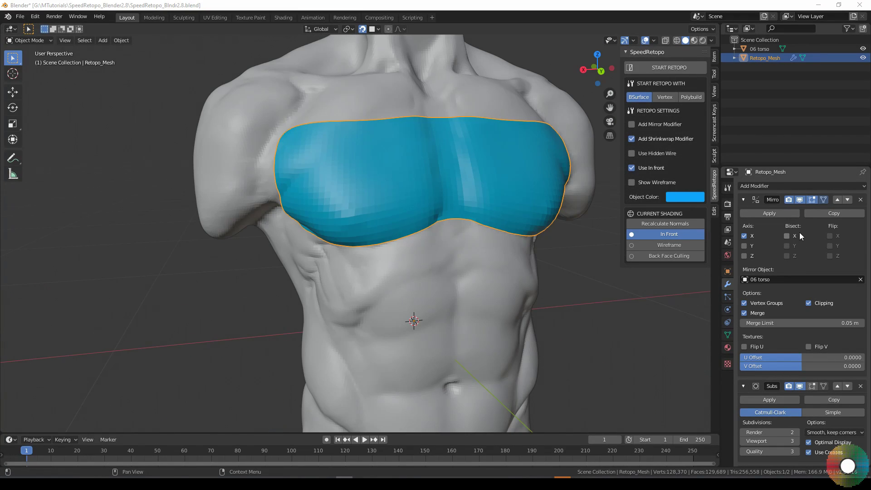
pyautogui.scroll(-8, 819, 329)
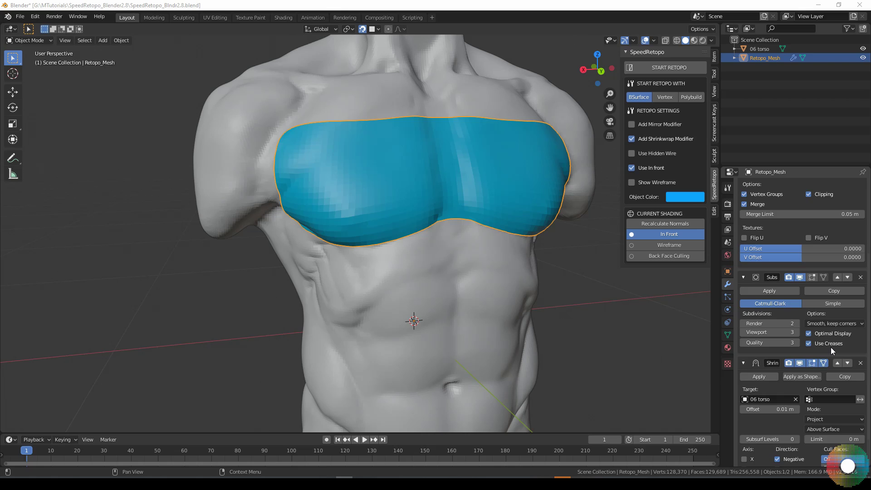
pyautogui.scroll(8, 793, 345)
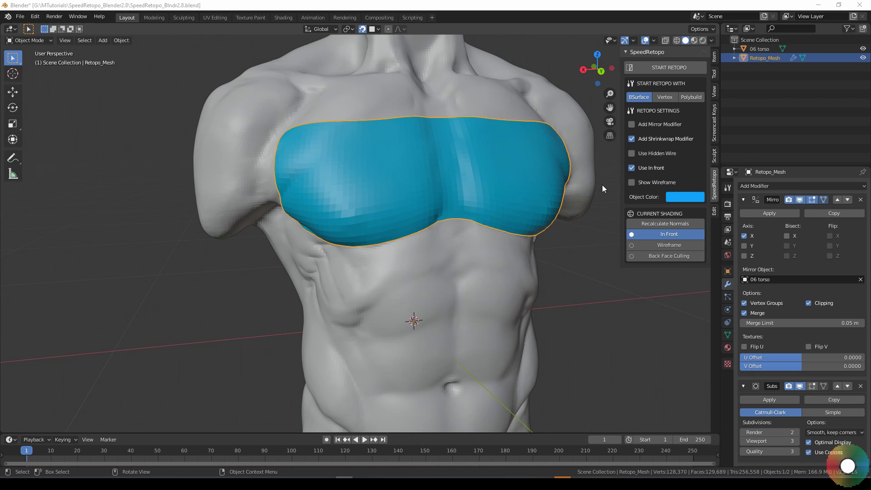
# Return the retopology mesh to Edit Mode and enable the Subsurf modifier's display in Edit Mode.
pyautogui.moveTo(597, 210); pyautogui.dragTo(575, 339, button='middle')
pyautogui.hotkey('ctrl', 'Tab')
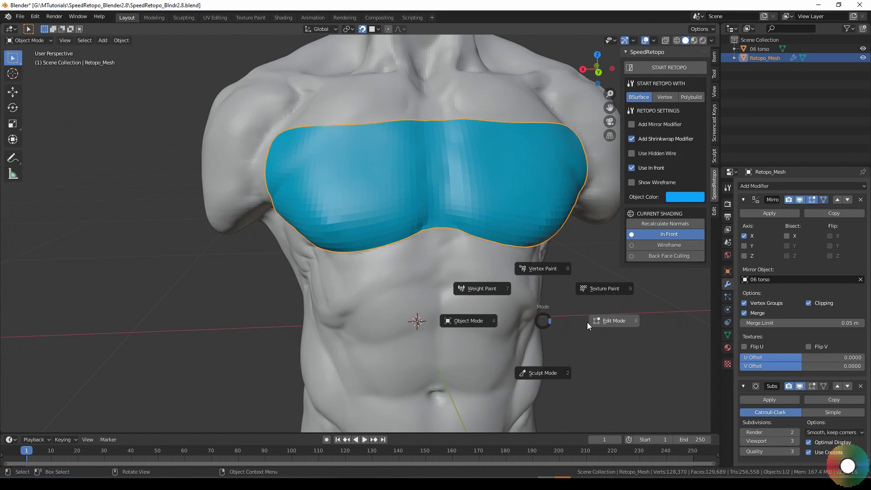
pyautogui.click(586, 322)
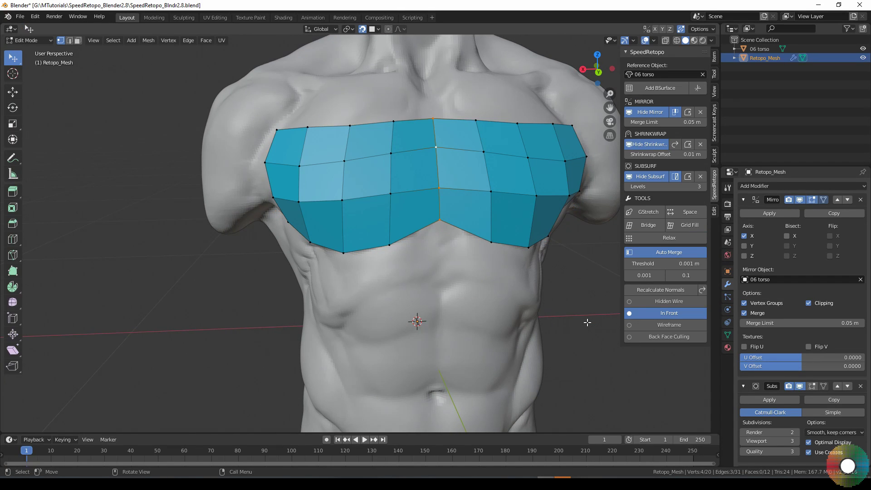
pyautogui.click(812, 386)
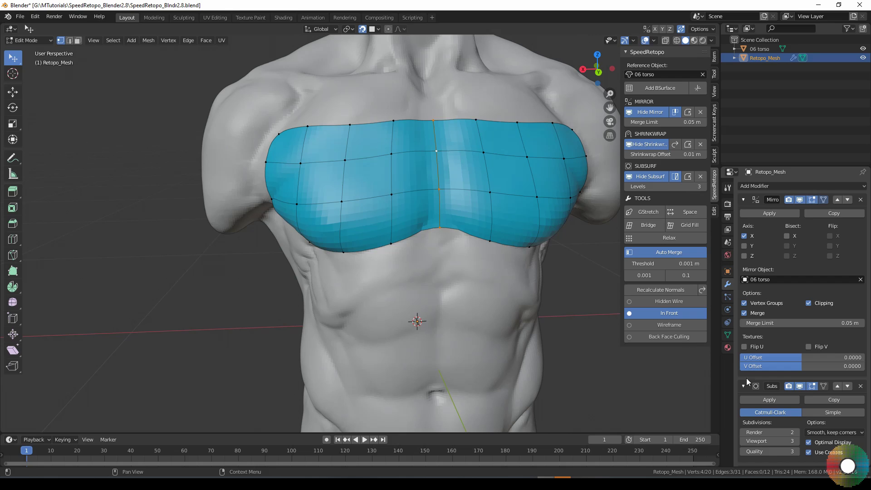
# Inspect the chest patch from several angles and compare it with the subsurf display off and on.
pyautogui.moveTo(509, 315); pyautogui.dragTo(521, 287, button='middle')
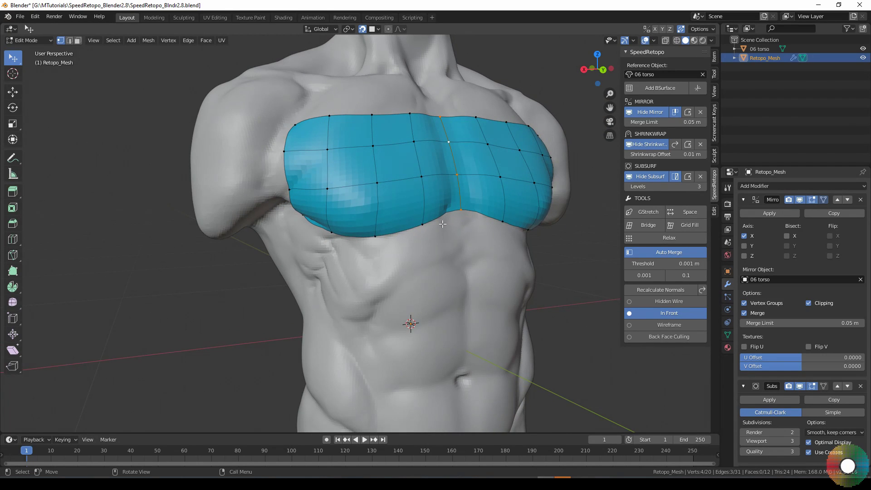
pyautogui.moveTo(443, 223); pyautogui.dragTo(418, 229, button='middle')
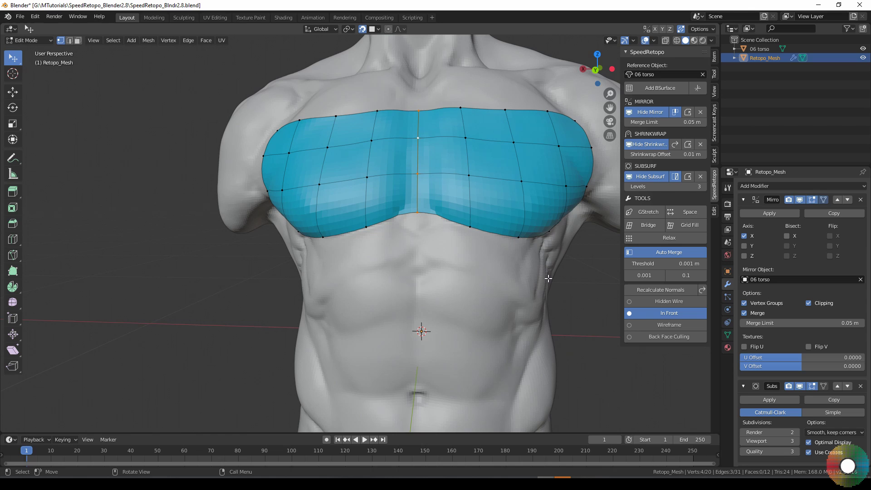
pyautogui.moveTo(547, 278); pyautogui.dragTo(520, 288, button='middle')
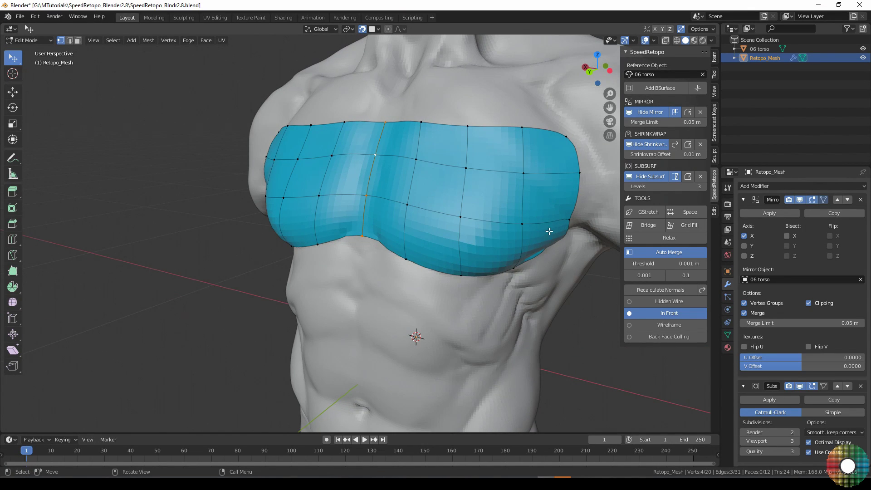
pyautogui.moveTo(544, 250); pyautogui.dragTo(584, 251, button='middle')
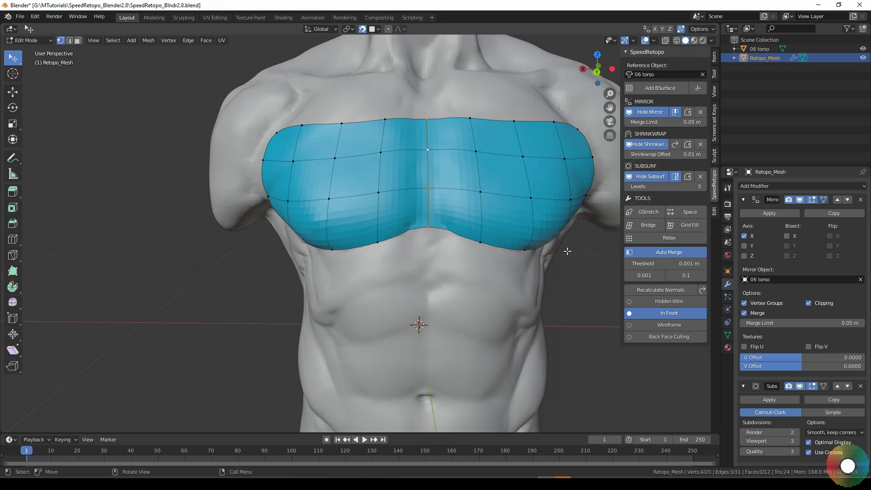
pyautogui.click(644, 177)
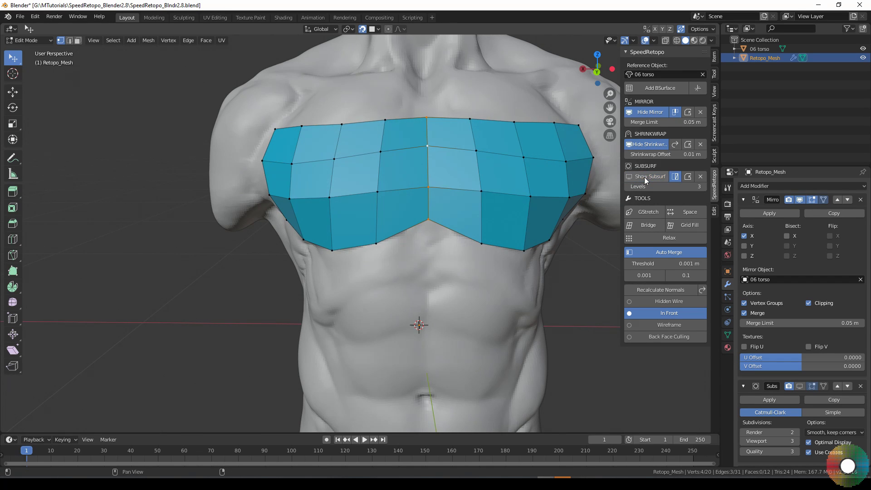
pyautogui.click(644, 177)
pyautogui.click(644, 177)
pyautogui.click(644, 177)
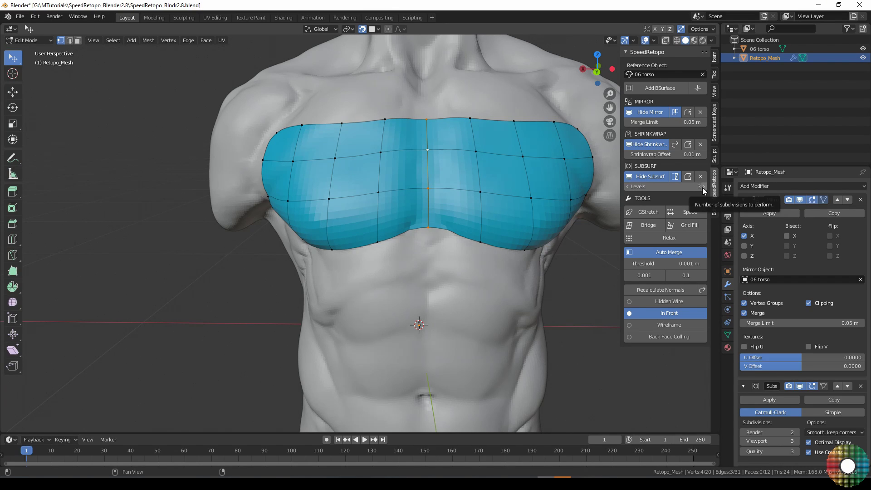
# Try a subsurf level of 4 on the chest patch and set it back to 3.
pyautogui.click(657, 189)
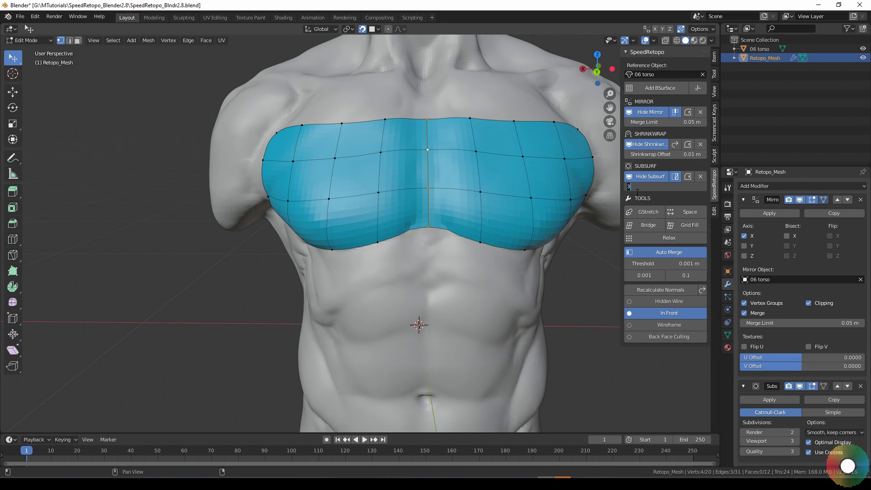
pyautogui.press('Return')
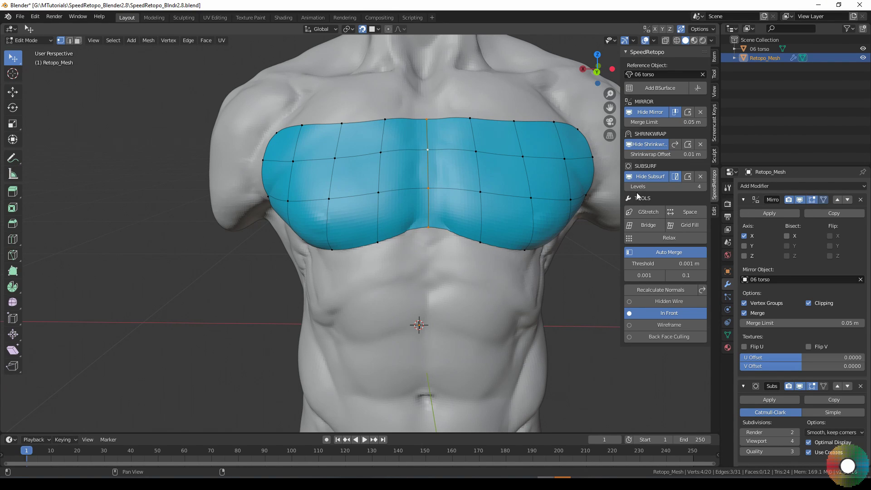
pyautogui.click(679, 188)
pyautogui.write('3')
pyautogui.press('Return')
# Change the Subsurf modifier's subdivision type to Simple and look at the patch's corners.
pyautogui.moveTo(608, 390); pyautogui.dragTo(578, 394, button='middle')
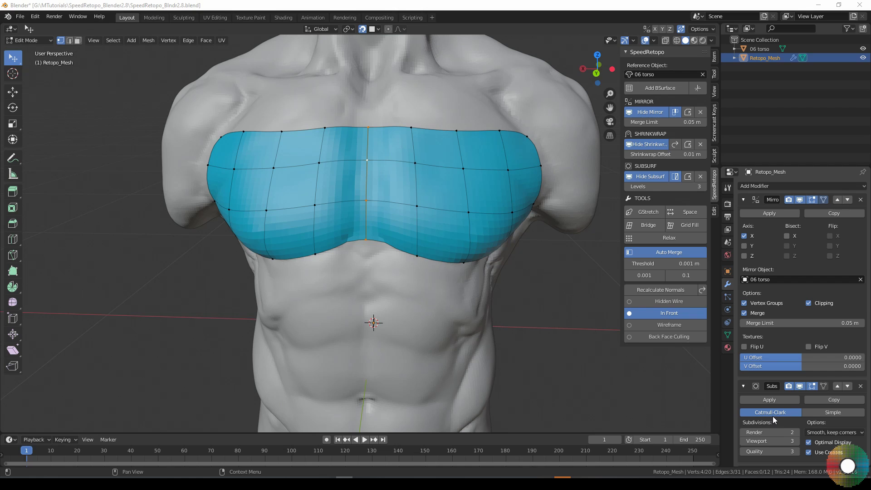
pyautogui.click(830, 412)
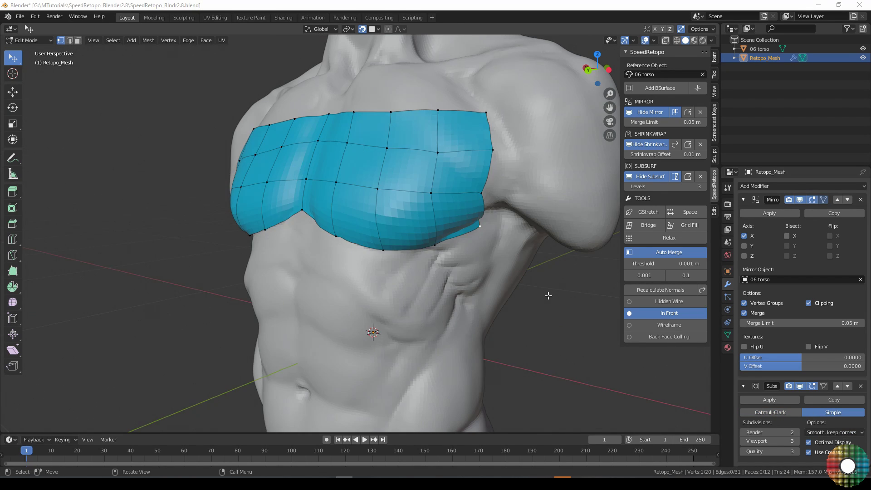
pyautogui.moveTo(548, 295); pyautogui.dragTo(538, 272, button='middle')
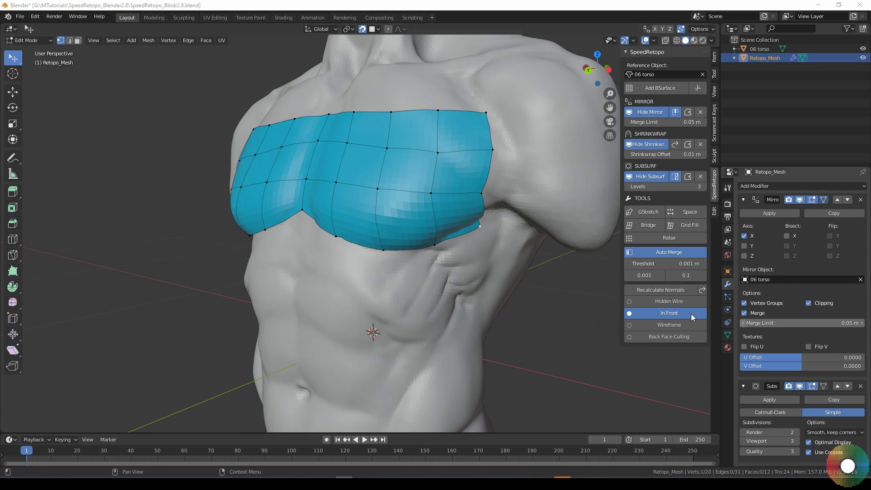
# Reposition the outer border vertices of the chest patch along the armpit and shoulder, including the lower and upper corners.
pyautogui.moveTo(549, 295); pyautogui.dragTo(527, 260, button='middle')
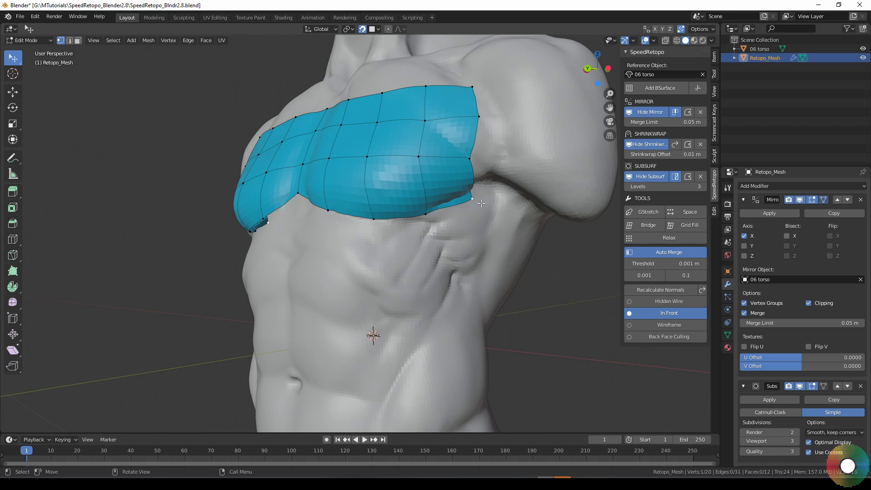
pyautogui.moveTo(468, 200); pyautogui.dragTo(479, 205)
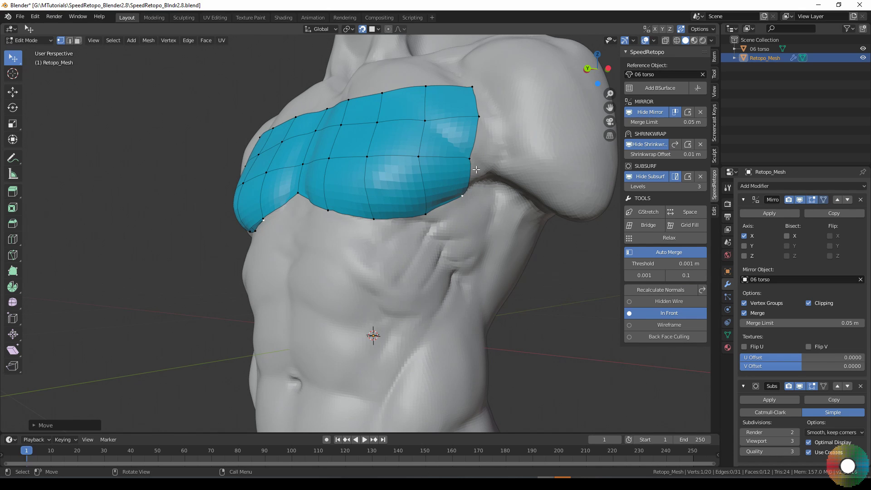
pyautogui.moveTo(472, 160); pyautogui.dragTo(483, 163)
pyautogui.moveTo(479, 116); pyautogui.dragTo(486, 117)
pyautogui.moveTo(484, 164); pyautogui.dragTo(488, 170)
pyautogui.moveTo(488, 170); pyautogui.dragTo(511, 190, button='middle')
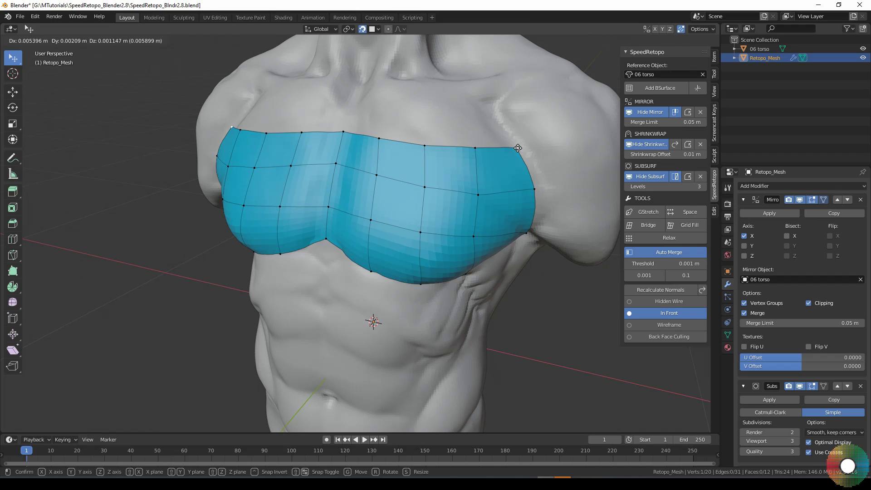
pyautogui.moveTo(458, 202); pyautogui.dragTo(476, 185, button='middle')
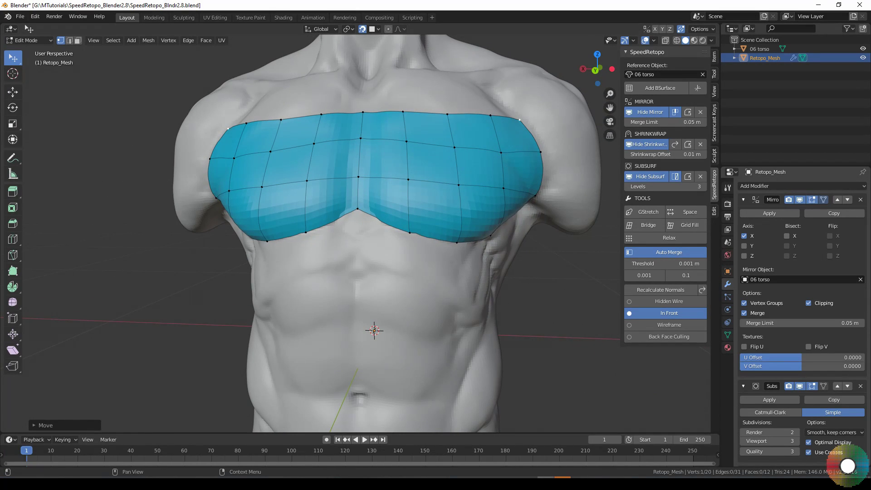
# Hide the subsurf in the viewport and draw three roughly horizontal strokes across one half of the abdomen, from below the chest to the navel.
pyautogui.moveTo(530, 325); pyautogui.dragTo(544, 240, button='middle')
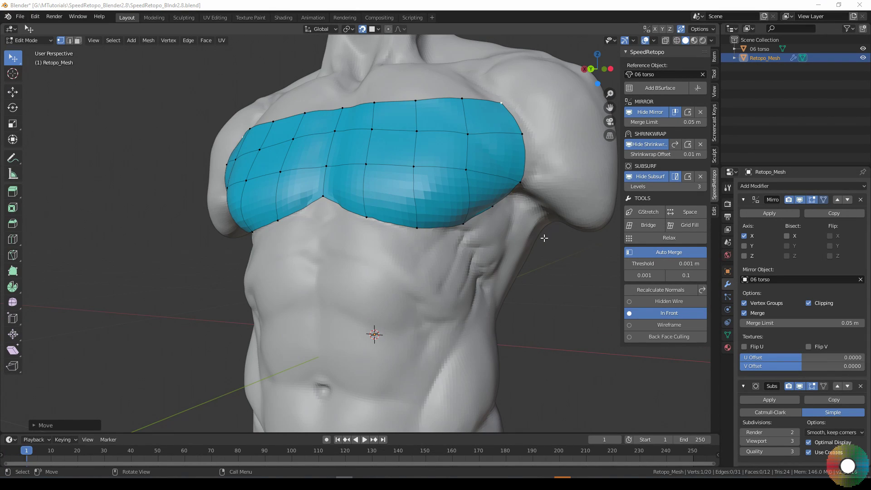
pyautogui.click(641, 180)
pyautogui.moveTo(521, 283)
pyautogui.mouseDown(button='middle')
pyautogui.moveTo(538, 294)
pyautogui.moveTo(513, 294)
pyautogui.mouseUp(button='middle')
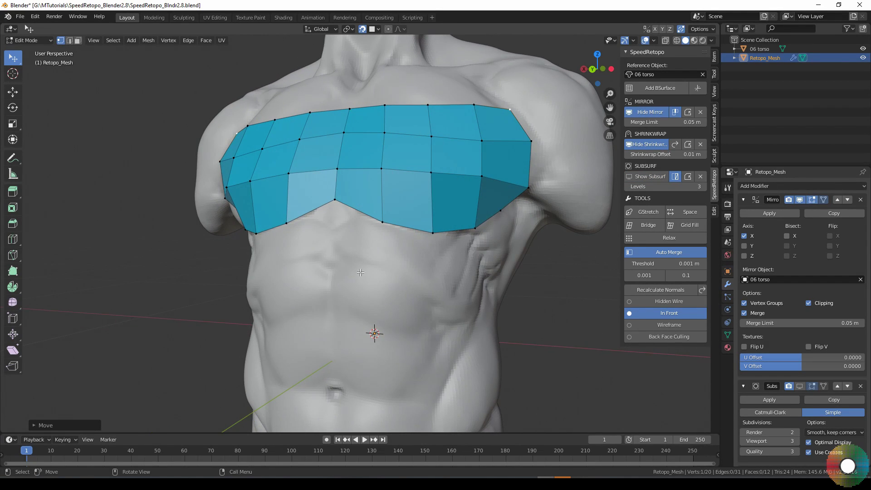
pyautogui.moveTo(336, 257)
pyautogui.mouseDown()
pyautogui.moveTo(438, 269)
pyautogui.moveTo(470, 260)
pyautogui.mouseUp()
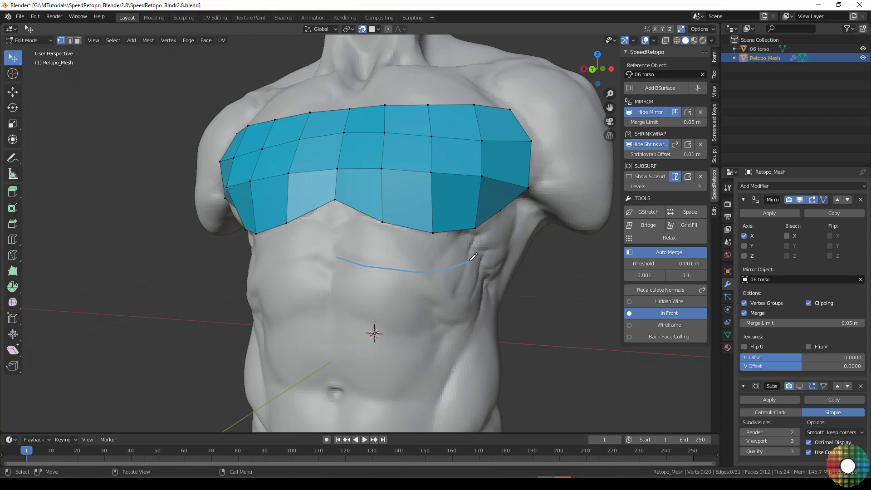
pyautogui.moveTo(337, 304)
pyautogui.mouseDown()
pyautogui.moveTo(386, 323)
pyautogui.moveTo(473, 324)
pyautogui.mouseUp()
pyautogui.moveTo(337, 387)
pyautogui.mouseDown()
pyautogui.moveTo(393, 401)
pyautogui.moveTo(443, 393)
pyautogui.moveTo(470, 375)
pyautogui.mouseUp()
pyautogui.moveTo(471, 378)
pyautogui.mouseDown(button='middle')
pyautogui.moveTo(451, 376)
pyautogui.moveTo(470, 371)
pyautogui.mouseUp(button='middle')
# Select the chest patch's lower border from the midline to the side and add a BSurface that extends it through the abdomen strokes.
pyautogui.click(328, 181)
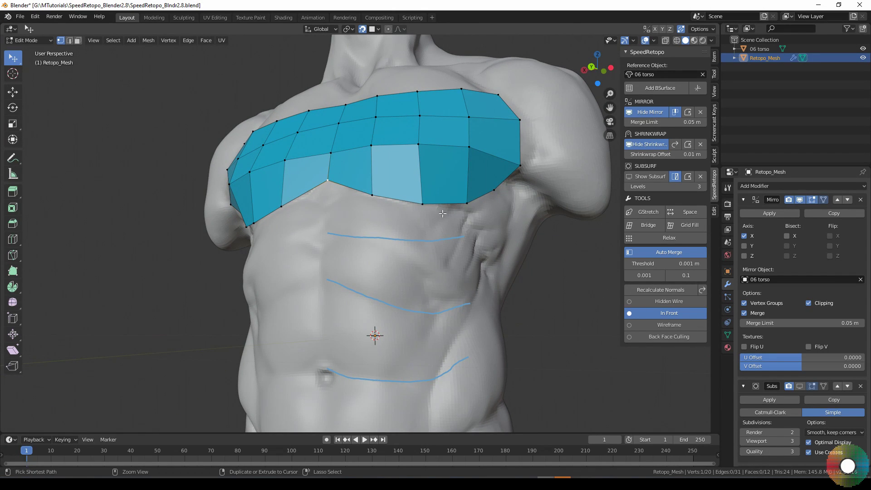
pyautogui.keyDown('ctrl'); pyautogui.click(467, 204); pyautogui.keyUp('ctrl')
pyautogui.moveTo(467, 204); pyautogui.dragTo(663, 135, button='middle')
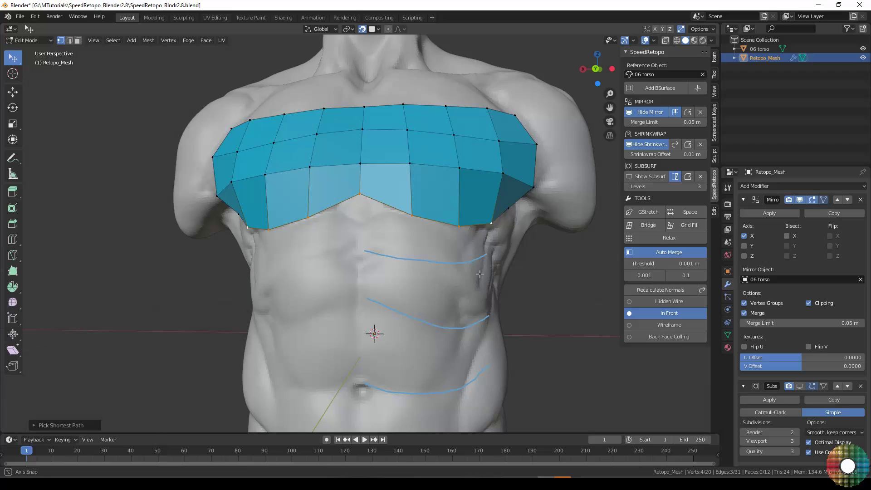
pyautogui.click(658, 88)
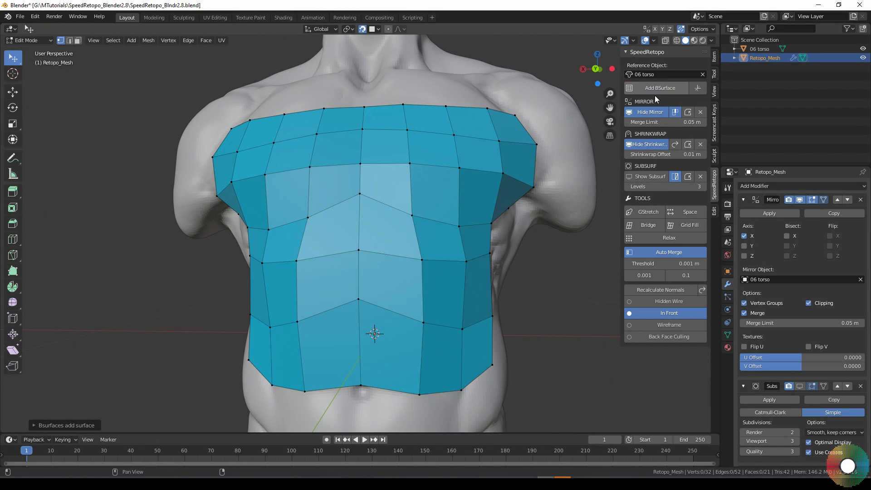
# Show the subsurf in the viewport again and inspect the extended torso mesh.
pyautogui.moveTo(441, 313); pyautogui.dragTo(412, 318, button='middle')
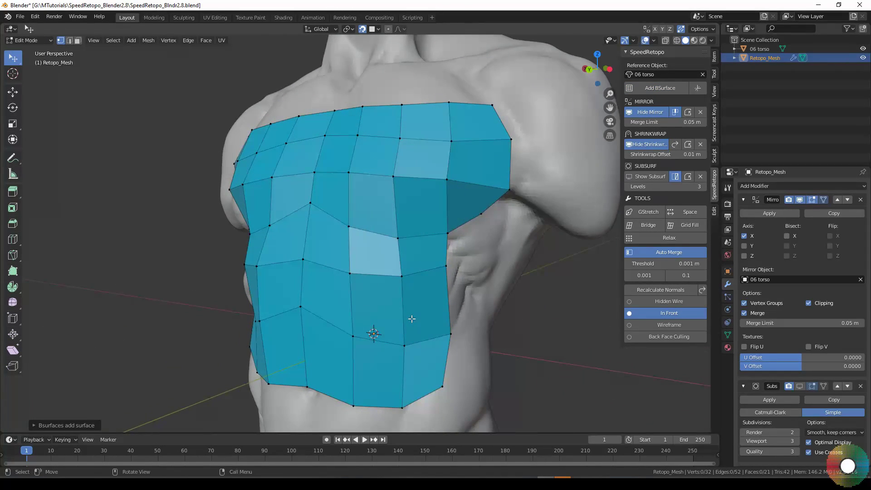
pyautogui.click(644, 178)
pyautogui.moveTo(544, 273); pyautogui.dragTo(435, 221, button='middle')
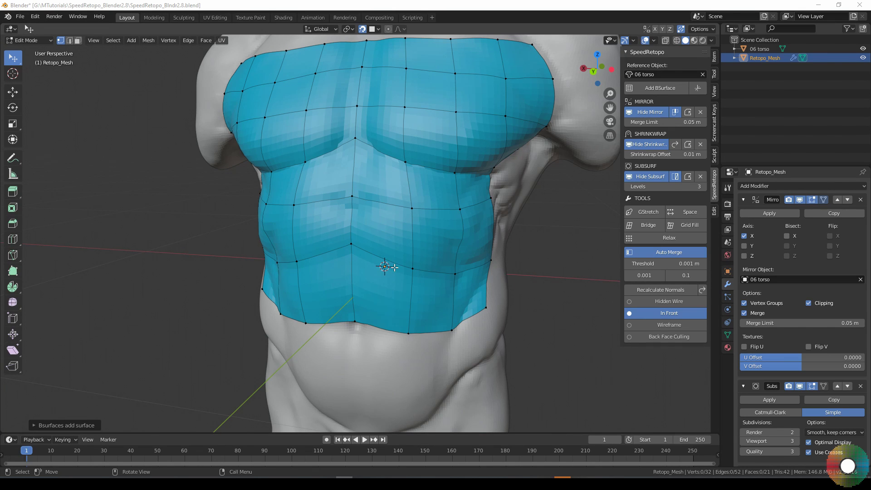
# Try to extend the mesh from its lower border through two strokes on the lower abdomen with BSurface while the subsurf is shown.
pyautogui.moveTo(438, 352)
pyautogui.mouseDown(button='middle')
pyautogui.moveTo(480, 345)
pyautogui.moveTo(433, 336)
pyautogui.mouseUp(button='middle')
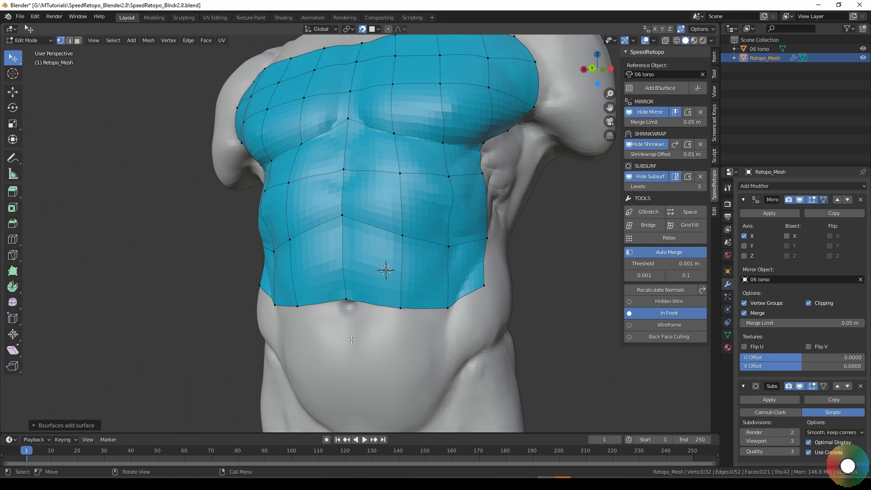
pyautogui.moveTo(348, 340)
pyautogui.mouseDown()
pyautogui.moveTo(415, 345)
pyautogui.moveTo(479, 327)
pyautogui.moveTo(464, 368)
pyautogui.moveTo(387, 394)
pyautogui.moveTo(352, 392)
pyautogui.mouseUp()
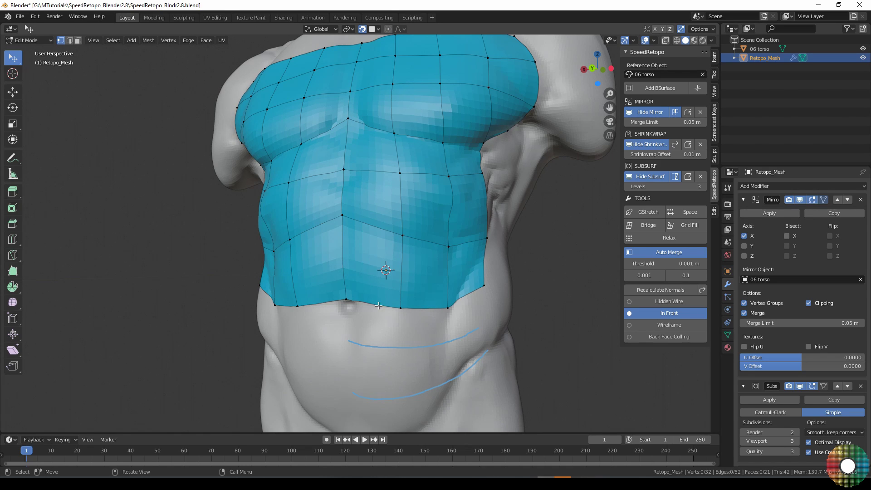
pyautogui.click(345, 299)
pyautogui.keyDown('ctrl'); pyautogui.click(480, 290); pyautogui.keyUp('ctrl')
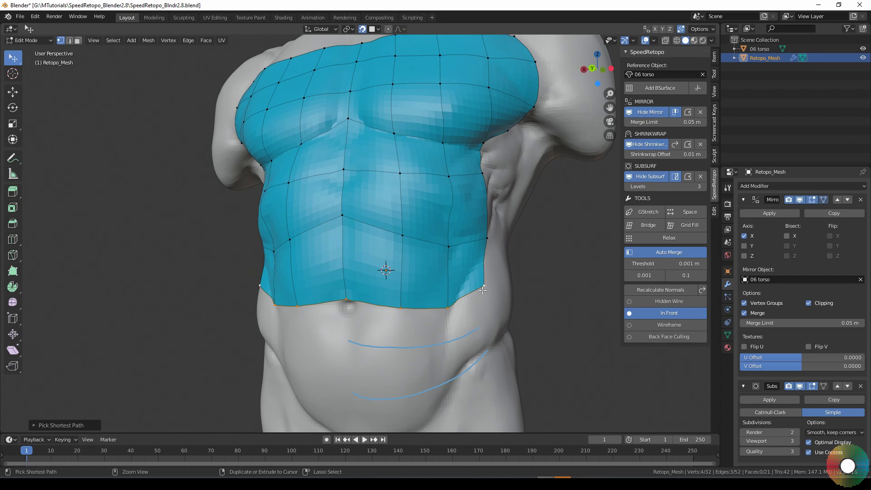
pyautogui.click(665, 88)
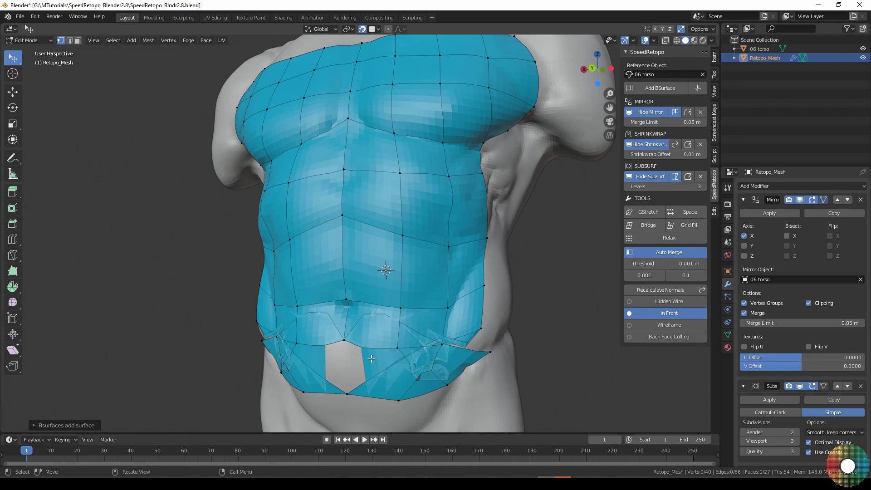
pyautogui.moveTo(588, 395); pyautogui.dragTo(569, 377, button='middle')
pyautogui.hotkey('ctrl', 'z')
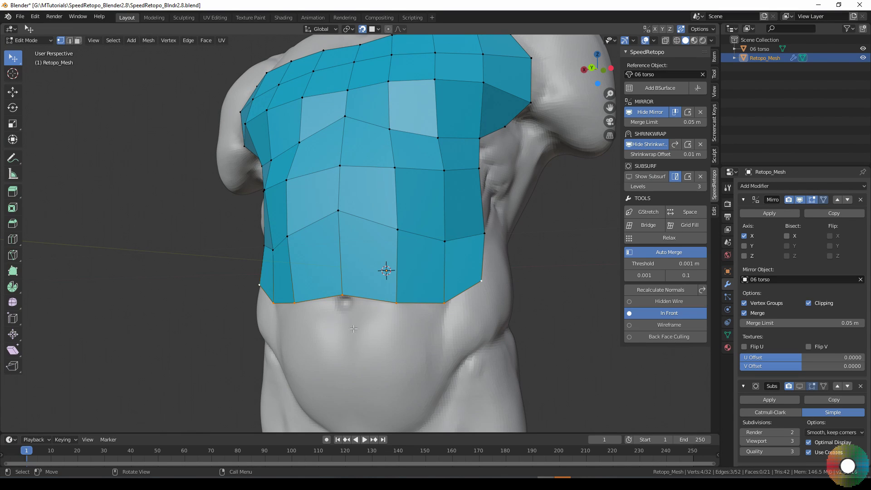
# Draw two curved strokes across one half of the lower abdomen and add a BSurface joining them to the mesh's selected lower border.
pyautogui.hotkey('alt', 'a')
pyautogui.moveTo(345, 340)
pyautogui.mouseDown()
pyautogui.moveTo(374, 347)
pyautogui.moveTo(454, 335)
pyautogui.moveTo(478, 322)
pyautogui.mouseUp()
pyautogui.moveTo(351, 395)
pyautogui.mouseDown()
pyautogui.moveTo(419, 398)
pyautogui.moveTo(469, 362)
pyautogui.mouseUp()
pyautogui.click(646, 88)
pyautogui.moveTo(449, 358); pyautogui.dragTo(492, 337, button='middle')
# Preview the extended abdomen mesh with the subsurf shown, then hide it again and check the mesh shape.
pyautogui.click(646, 177)
pyautogui.click(646, 177)
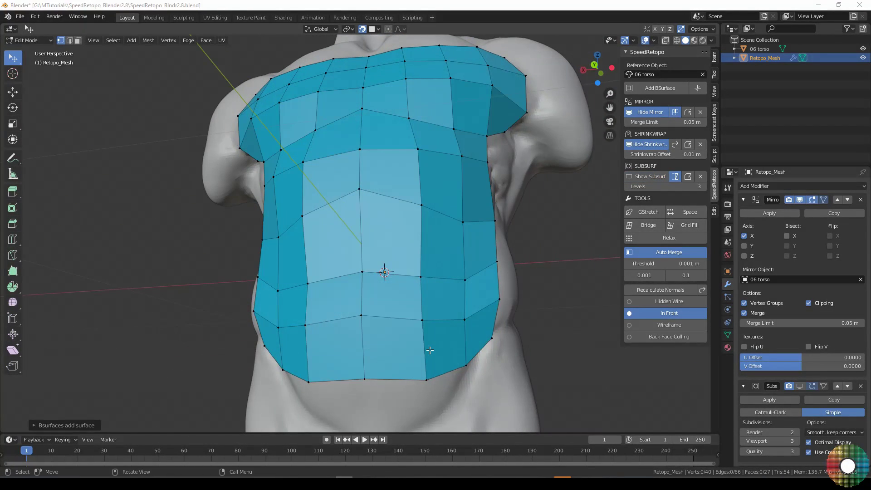
pyautogui.moveTo(432, 353); pyautogui.dragTo(482, 351, button='middle')
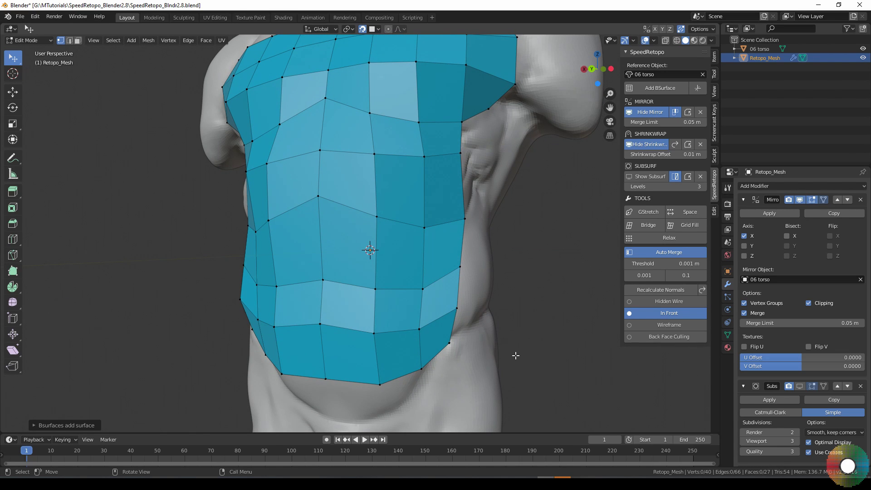
pyautogui.moveTo(570, 353); pyautogui.dragTo(575, 356, button='middle')
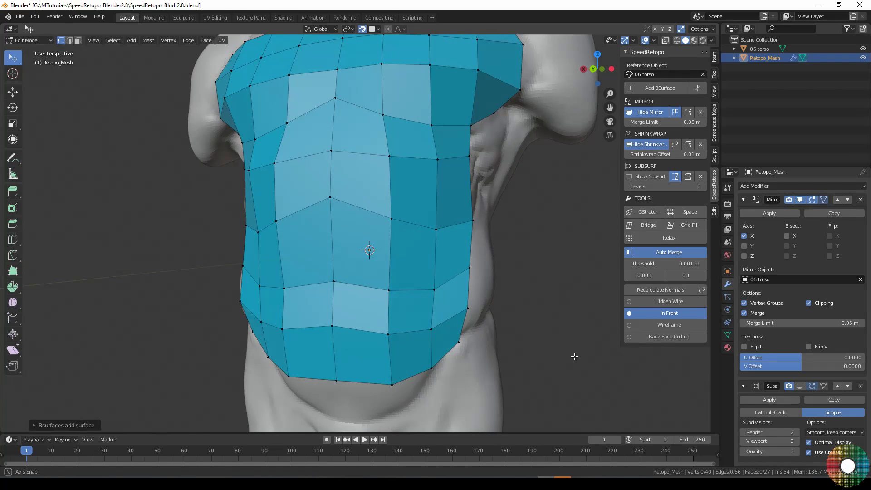
# Hide the sidebar, and switch the subsurf display on and off through the SpeedRetopo pie menu.
pyautogui.press('n')
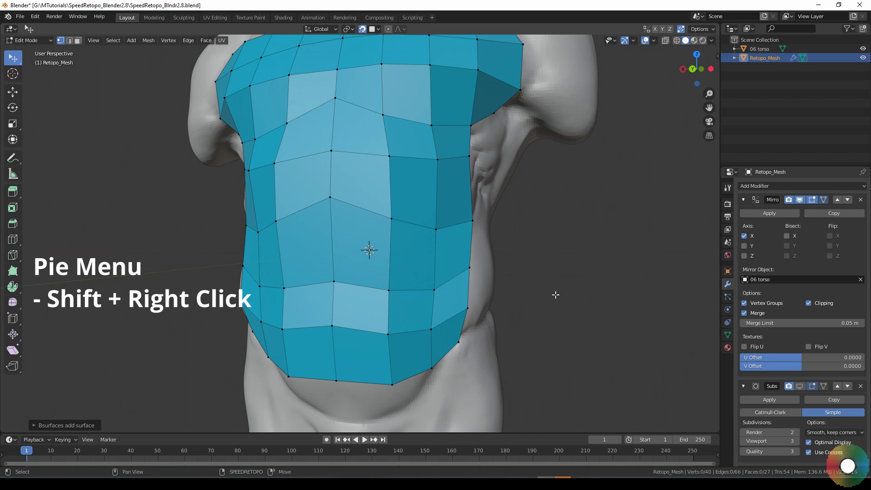
pyautogui.keyDown('shift'); pyautogui.rightClick(555, 295); pyautogui.keyUp('shift')
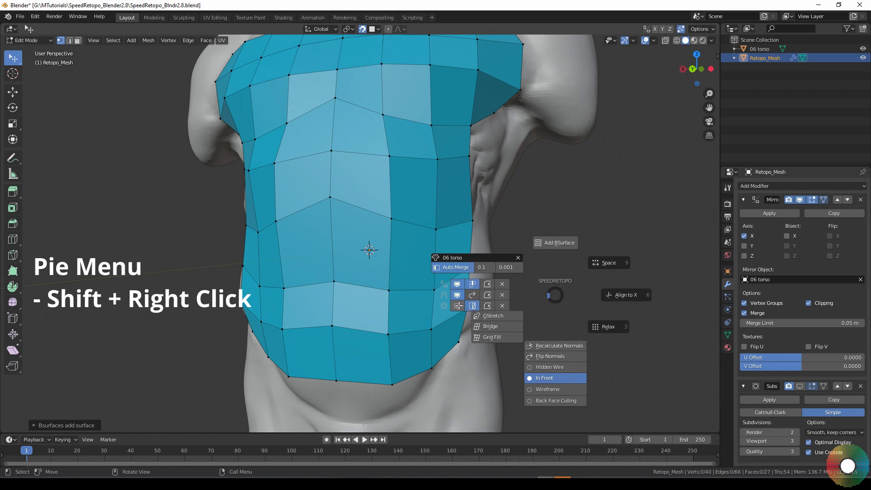
pyautogui.click(458, 306)
pyautogui.keyDown('shift'); pyautogui.rightClick(547, 296); pyautogui.keyUp('shift')
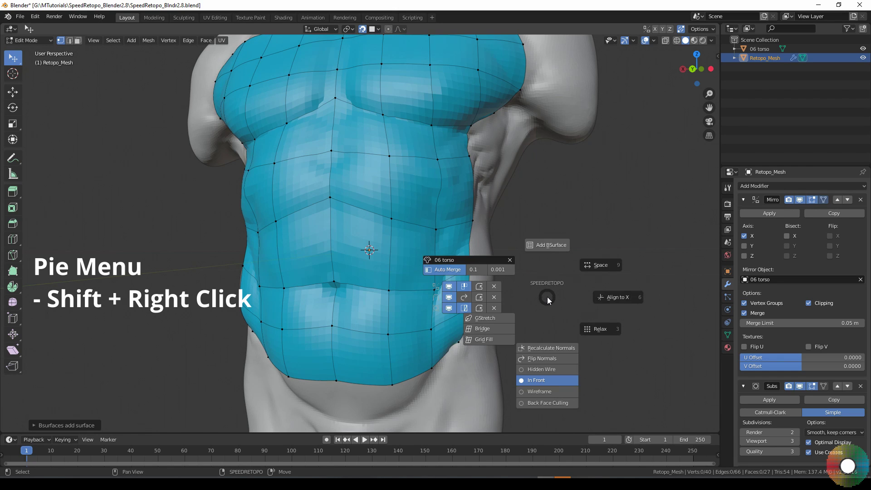
pyautogui.click(444, 311)
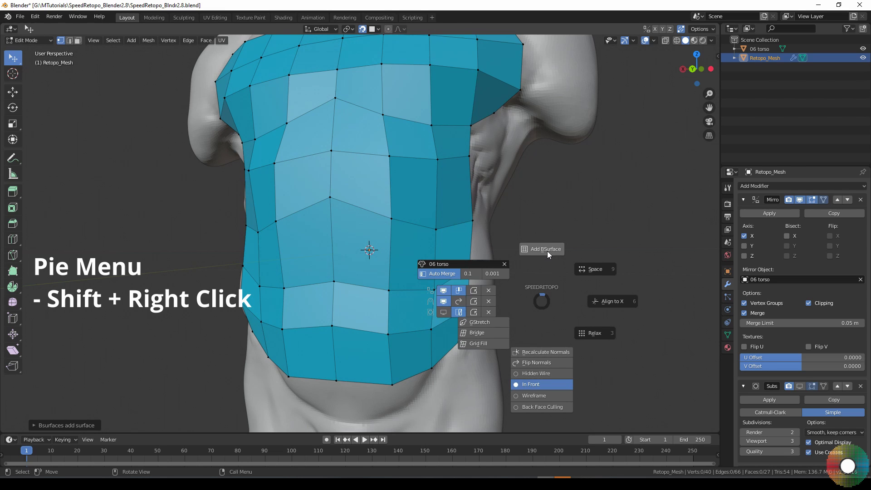
pyautogui.click(538, 301)
# Draw a stroke along the crease above the groin and add a BSurface from the lower border, selected from the midline outward, to it.
pyautogui.moveTo(537, 301); pyautogui.dragTo(426, 295, button='middle')
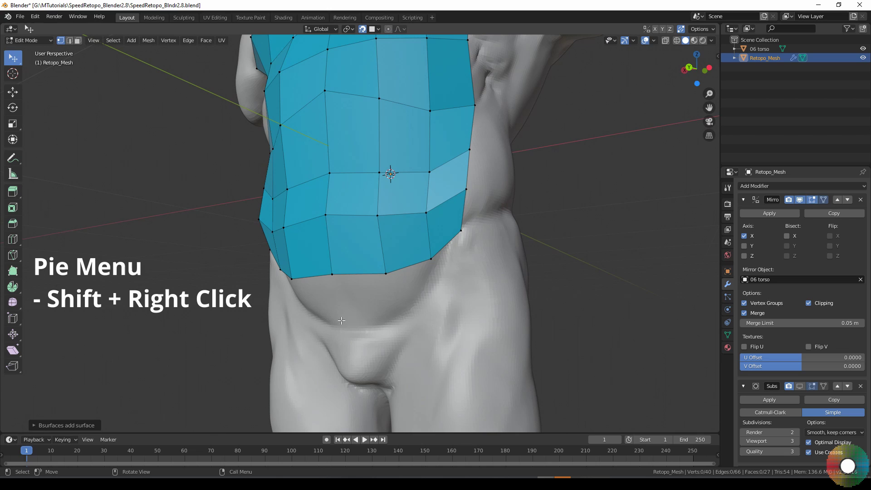
pyautogui.moveTo(343, 325)
pyautogui.mouseDown()
pyautogui.moveTo(391, 318)
pyautogui.moveTo(430, 289)
pyautogui.mouseUp()
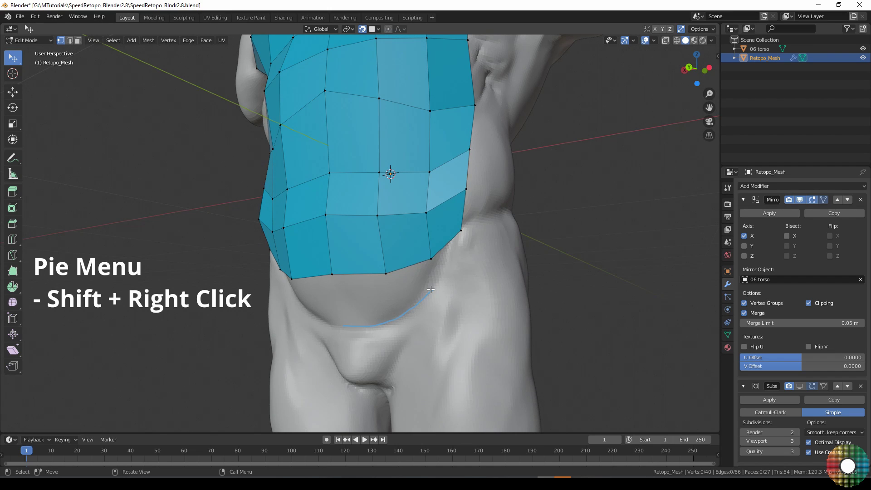
pyautogui.click(333, 275)
pyautogui.keyDown('ctrl'); pyautogui.click(431, 259); pyautogui.keyUp('ctrl')
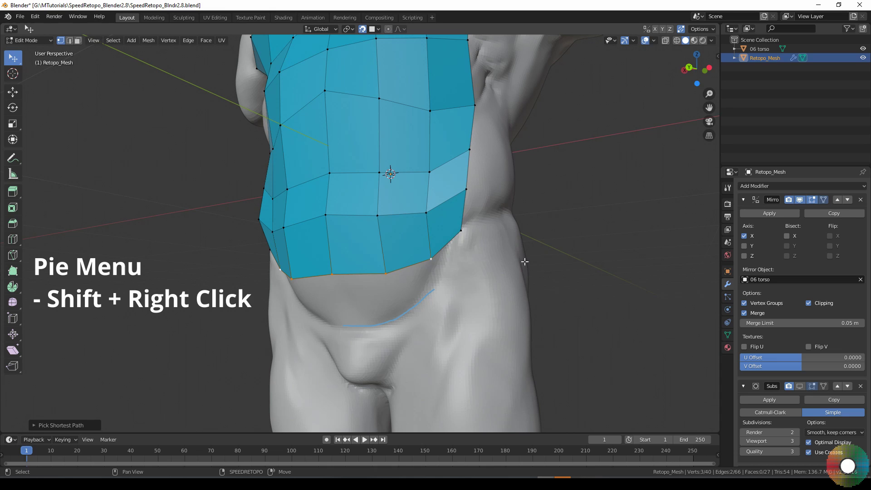
pyautogui.keyDown('shift'); pyautogui.rightClick(524, 261); pyautogui.keyUp('shift')
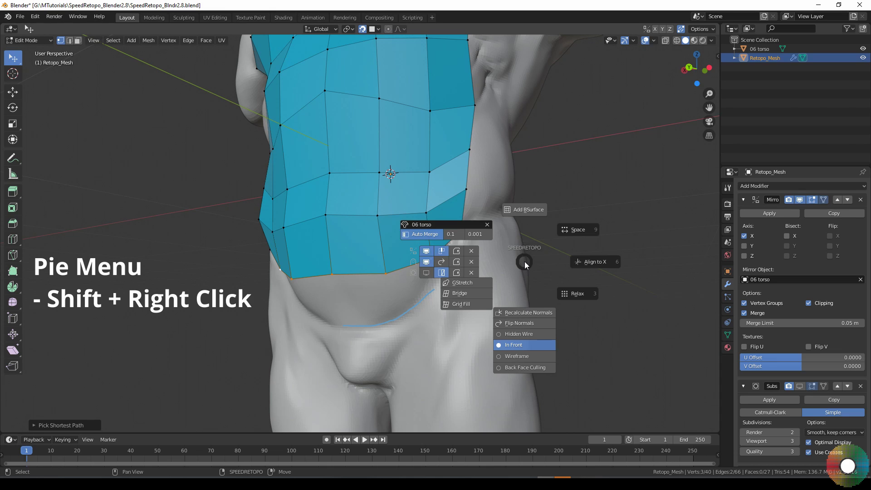
pyautogui.click(521, 211)
pyautogui.moveTo(501, 267); pyautogui.dragTo(510, 272, button='middle')
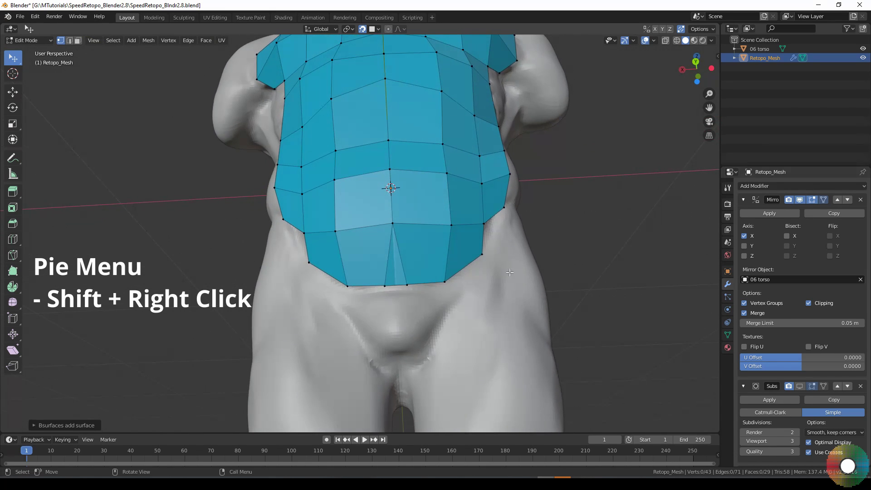
# Move the lowest inner vertex of the new faces onto the mirror midline to close the gap, and show the sidebar again.
pyautogui.click(407, 288)
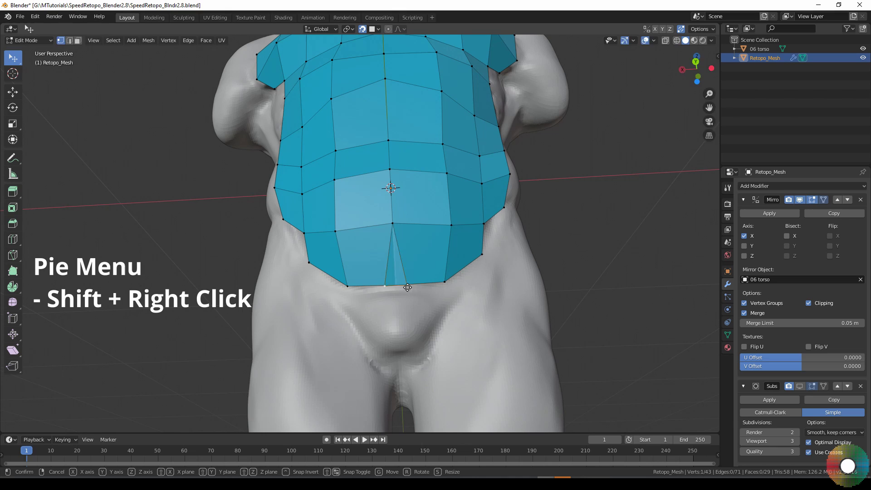
pyautogui.press('g')
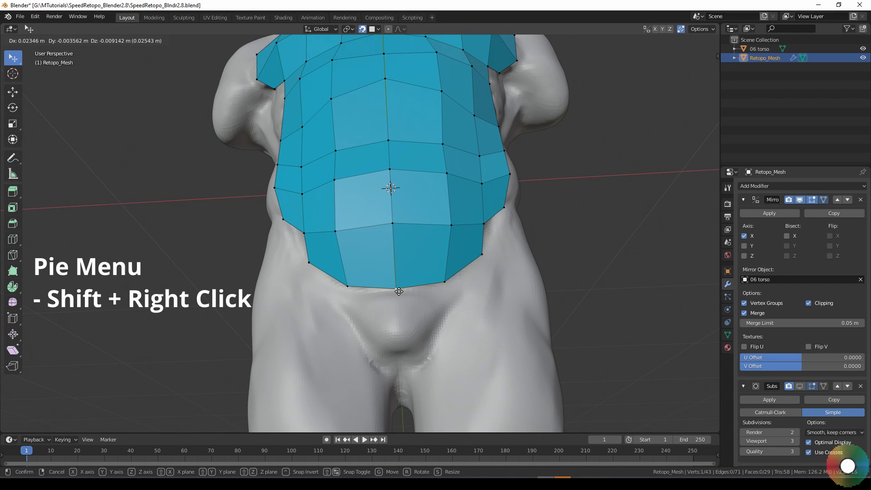
pyautogui.click(399, 292)
pyautogui.scroll(-4, 399, 291)
pyautogui.moveTo(398, 291); pyautogui.dragTo(599, 339, button='middle')
pyautogui.press('n')
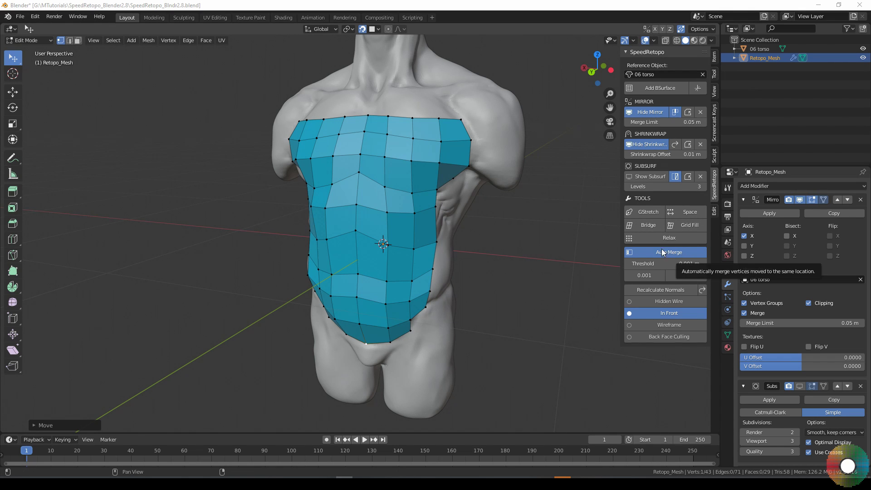
pyautogui.click(206, 40)
pyautogui.click(209, 39)
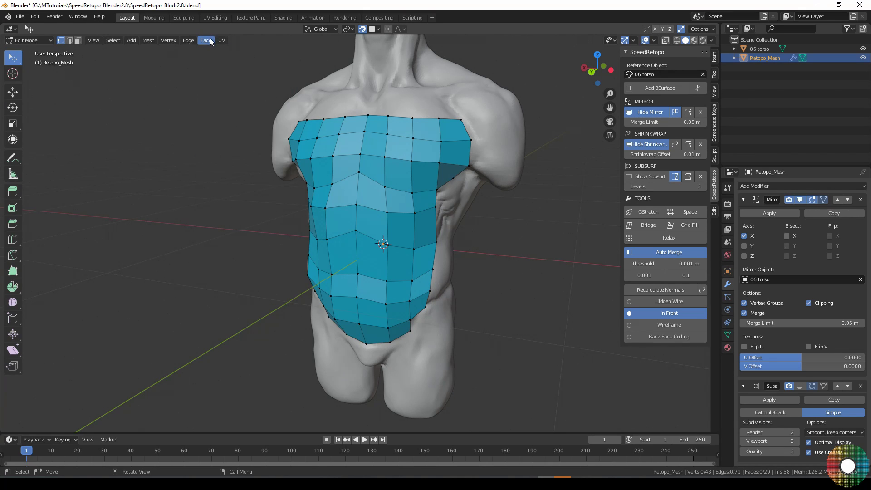
pyautogui.click(206, 42)
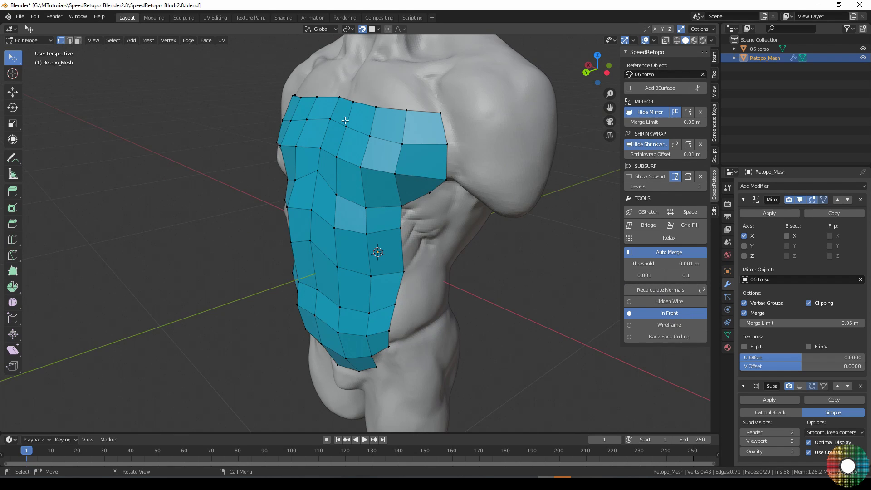
pyautogui.click(149, 40)
# Inspect the retopo mesh from behind and from the front, turning on Hidden Wire to view only its edges over the sculpt.
pyautogui.moveTo(174, 162)
pyautogui.moveTo(523, 337); pyautogui.dragTo(332, 123, button='middle')
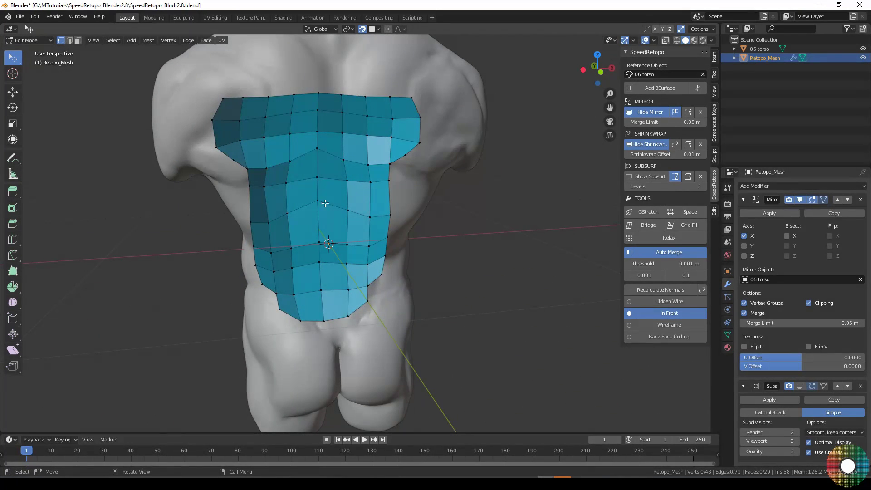
pyautogui.moveTo(335, 274)
pyautogui.mouseDown(button='middle')
pyautogui.moveTo(362, 267)
pyautogui.moveTo(306, 246)
pyautogui.moveTo(346, 275)
pyautogui.mouseUp(button='middle')
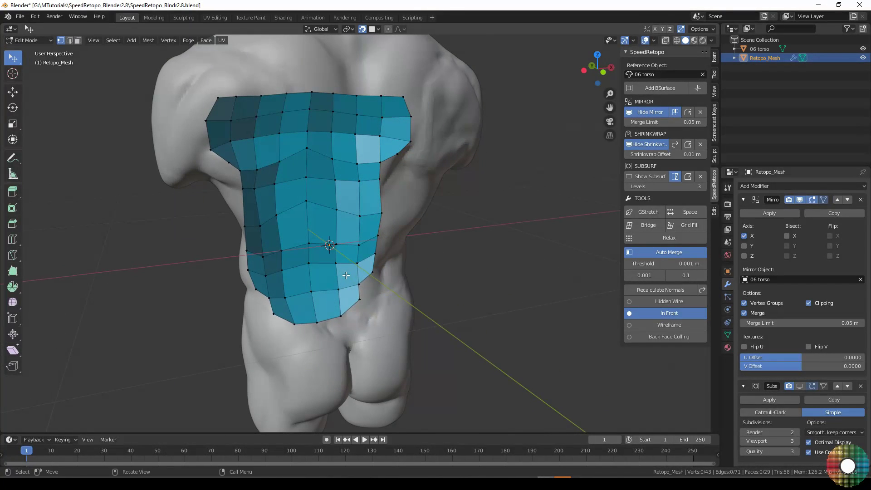
pyautogui.moveTo(248, 297); pyautogui.dragTo(458, 245, button='middle')
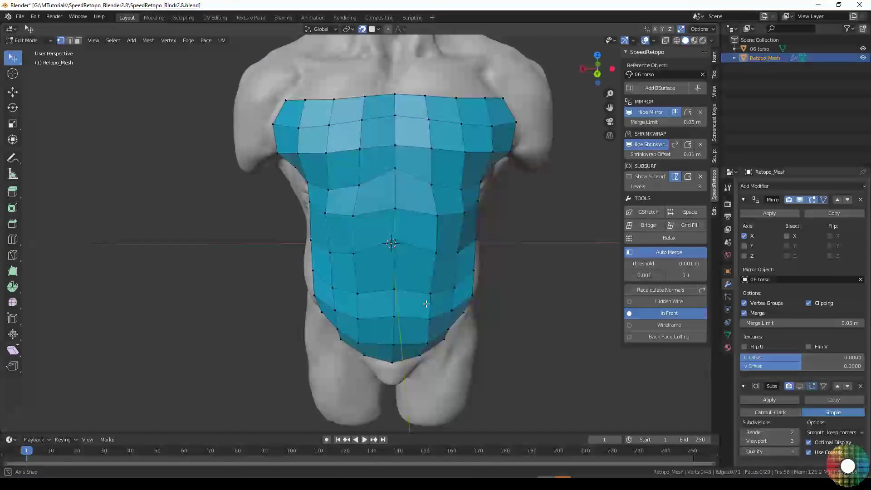
pyautogui.click(650, 300)
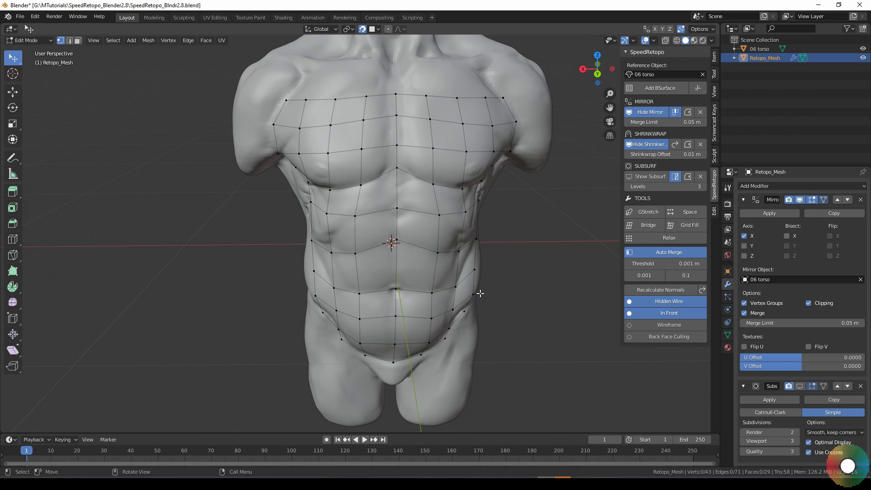
pyautogui.moveTo(354, 163); pyautogui.dragTo(390, 162, button='middle')
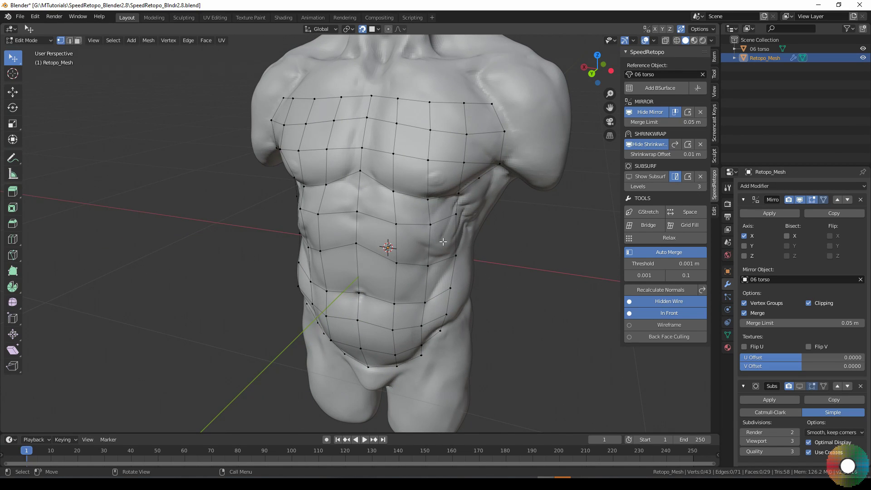
pyautogui.moveTo(443, 242); pyautogui.dragTo(438, 239, button='middle')
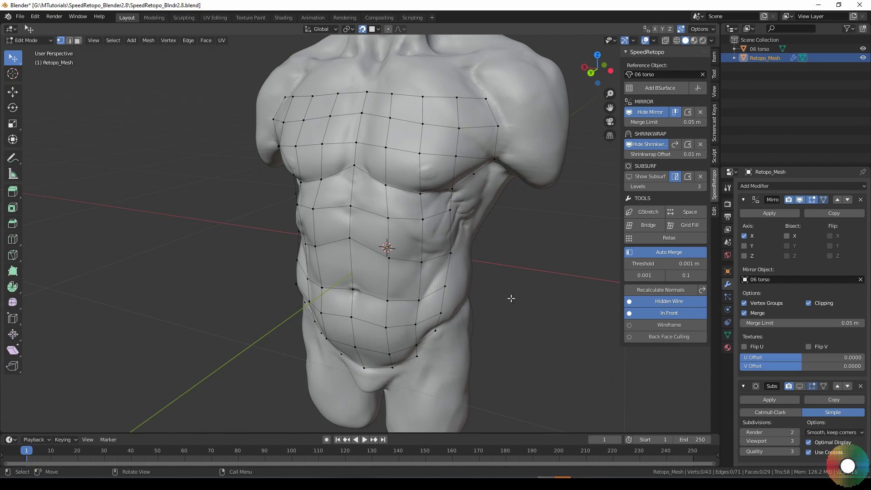
# Turn on Back Face Culling, turn off Hidden Wire, and check the mesh from behind and the side.
pyautogui.click(671, 339)
pyautogui.moveTo(521, 316); pyautogui.dragTo(333, 309, button='middle')
pyautogui.click(668, 300)
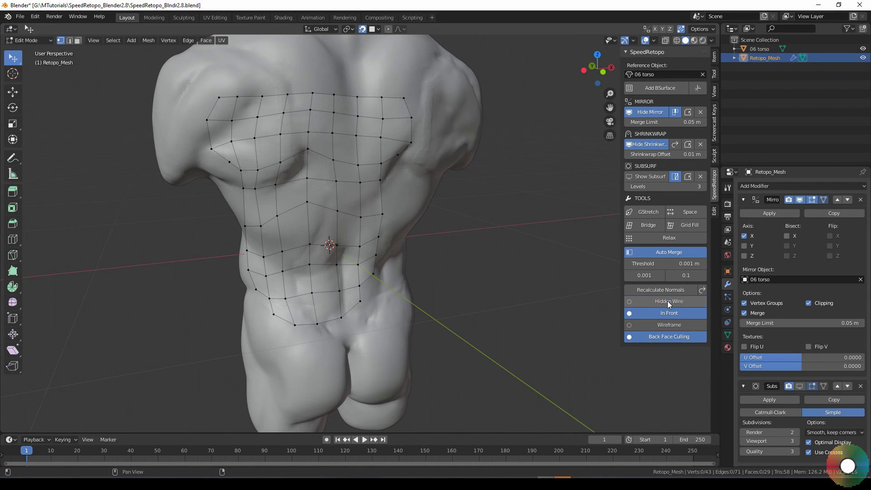
pyautogui.moveTo(414, 305)
pyautogui.mouseDown(button='middle')
pyautogui.moveTo(399, 299)
pyautogui.moveTo(418, 306)
pyautogui.mouseUp(button='middle')
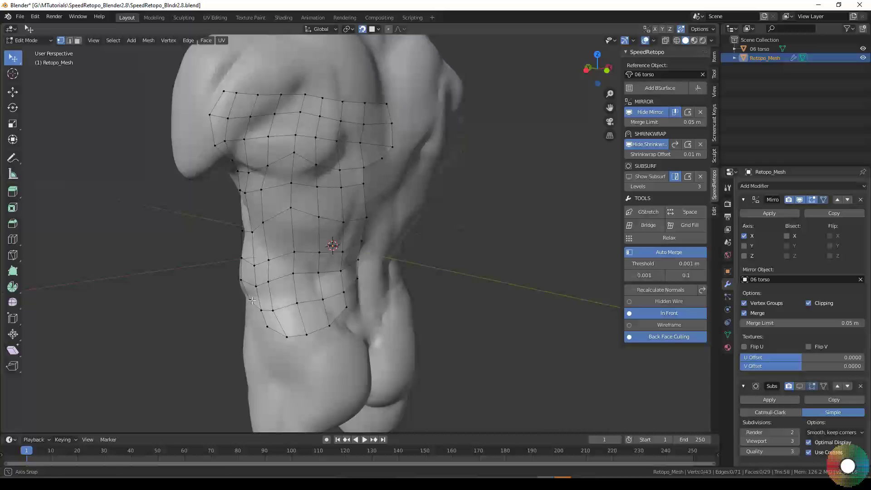
pyautogui.keyDown('alt'); pyautogui.moveTo(251, 300); pyautogui.dragTo(331, 275, button='middle'); pyautogui.keyUp('alt')
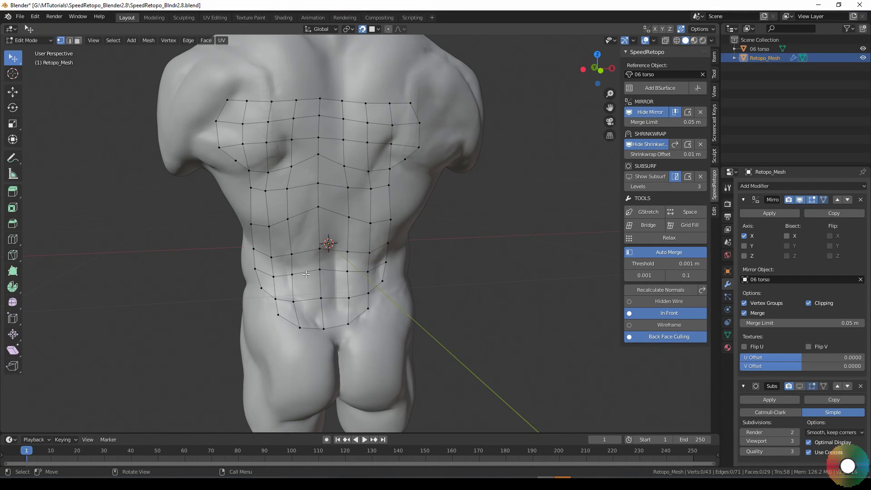
pyautogui.keyDown('alt'); pyautogui.moveTo(248, 279); pyautogui.dragTo(408, 272, button='middle'); pyautogui.keyUp('alt')
# Turn on the Wireframe display, check it on the mesh in Object Mode, and return to Edit Mode.
pyautogui.click(664, 325)
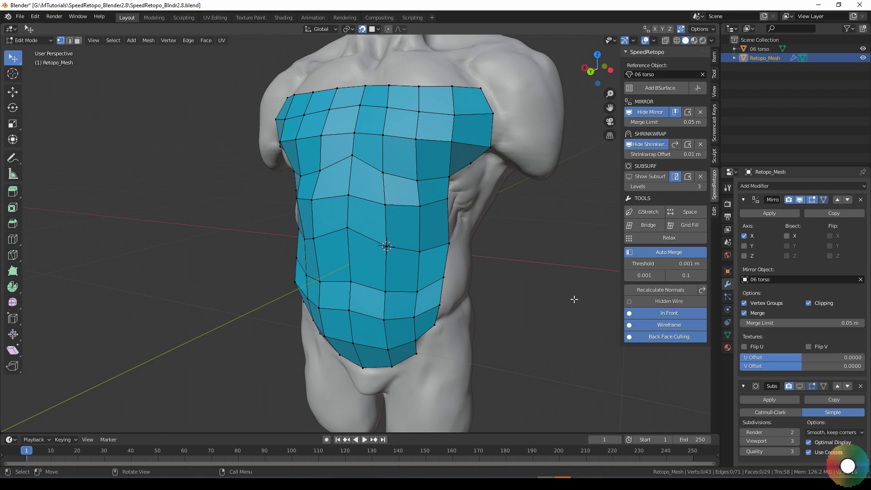
pyautogui.press('Tab')
pyautogui.keyDown('alt'); pyautogui.moveTo(399, 246); pyautogui.dragTo(437, 263, button='middle'); pyautogui.keyUp('alt')
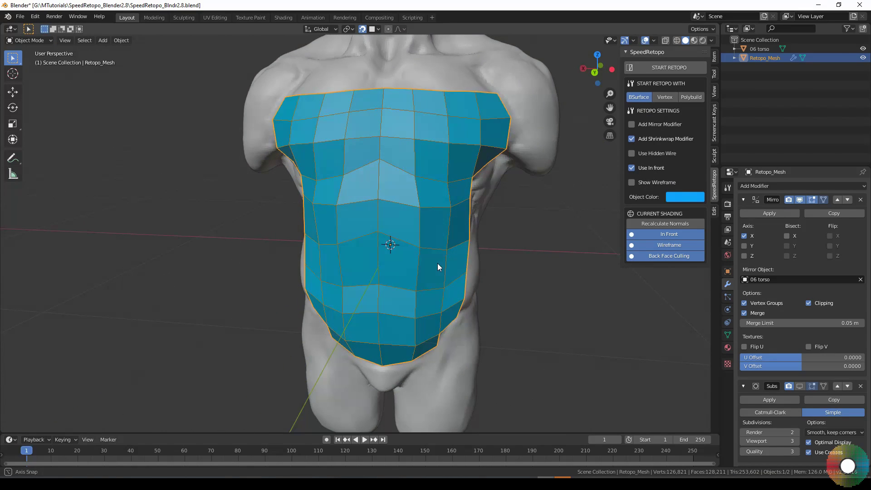
pyautogui.press('Tab')
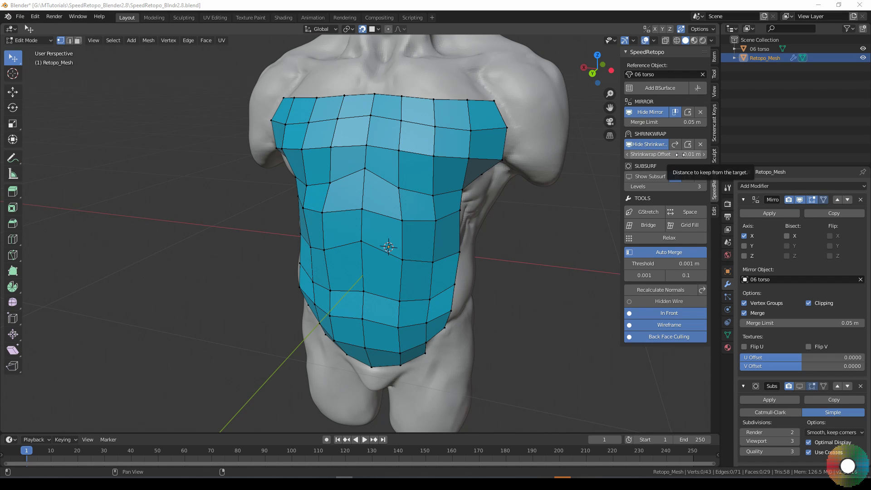
# Review the Bsurfaces settings, the SpeedRetopo Shrinkwrap offset, and the Shrinkwrap modifier's settings.
pyautogui.click(713, 212)
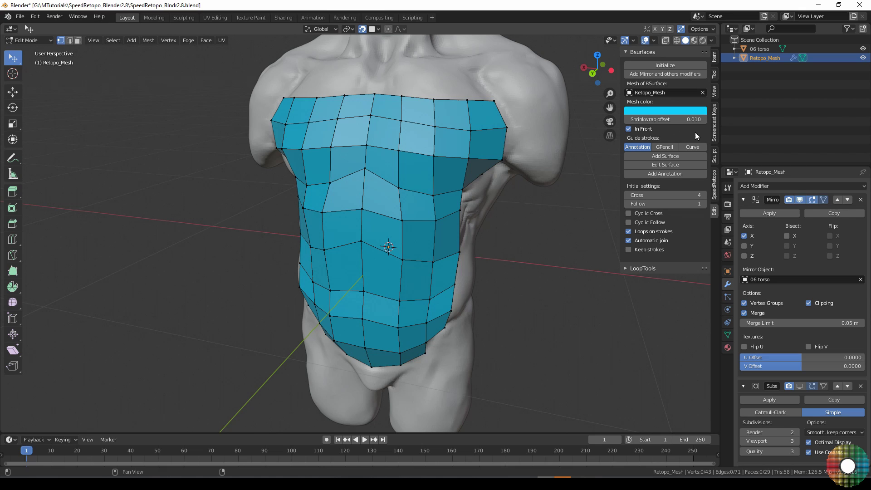
pyautogui.click(714, 192)
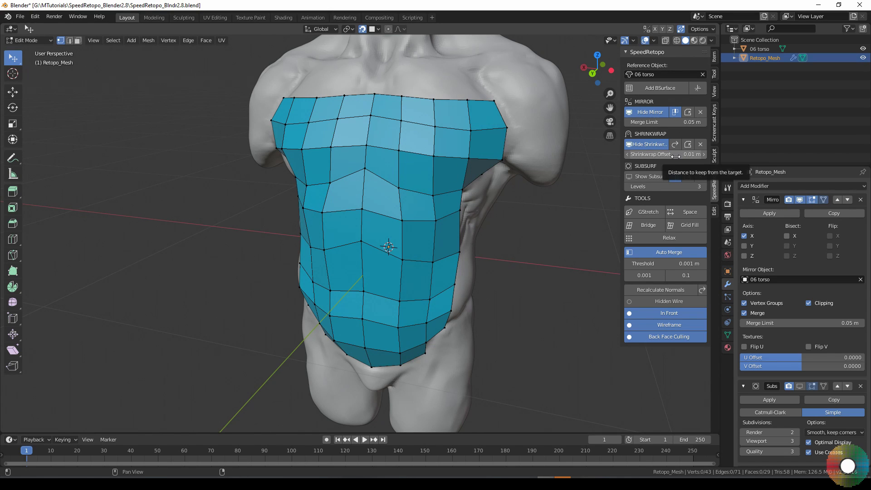
pyautogui.scroll(-8, 785, 354)
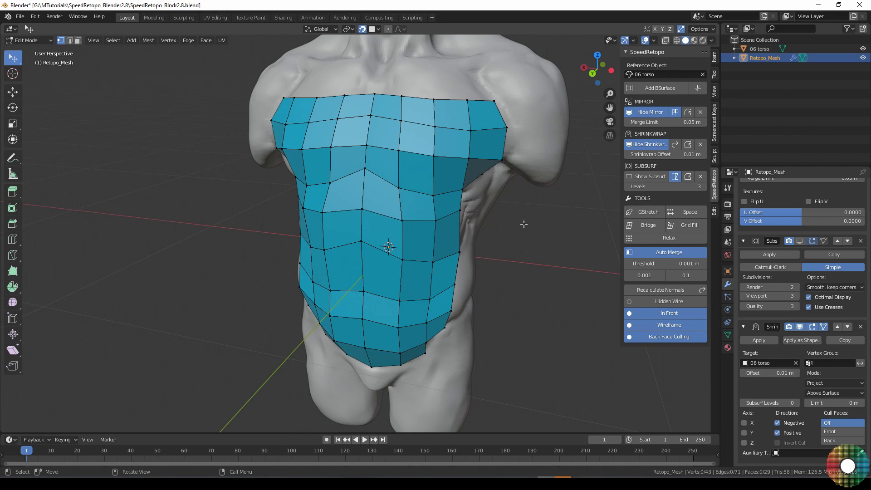
# Draw three horizontal guide strokes across half of the front of the neck and generate a BSurface from them.
pyautogui.moveTo(524, 224)
pyautogui.mouseDown(button='middle')
pyautogui.moveTo(553, 237)
pyautogui.moveTo(541, 223)
pyautogui.mouseUp(button='middle')
pyautogui.keyDown('shift'); pyautogui.moveTo(519, 94); pyautogui.dragTo(520, 220, button='middle'); pyautogui.keyUp('shift')
pyautogui.scroll(1, 519, 220)
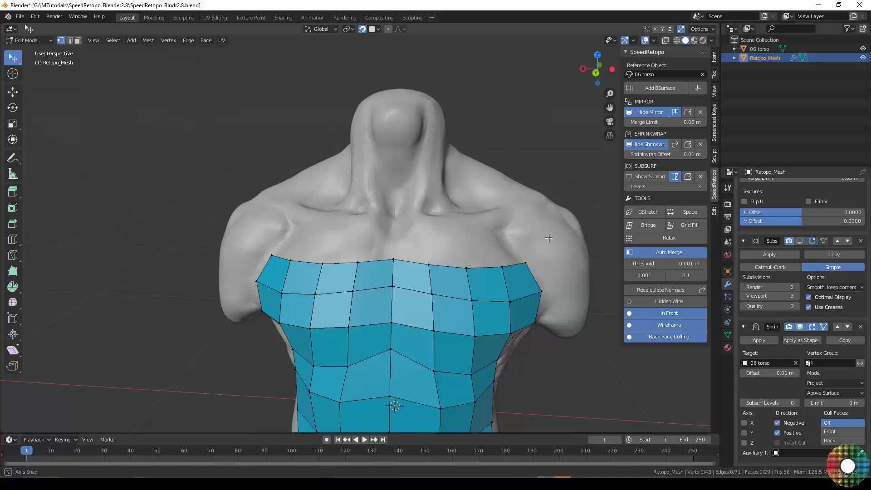
pyautogui.moveTo(393, 127); pyautogui.dragTo(424, 126)
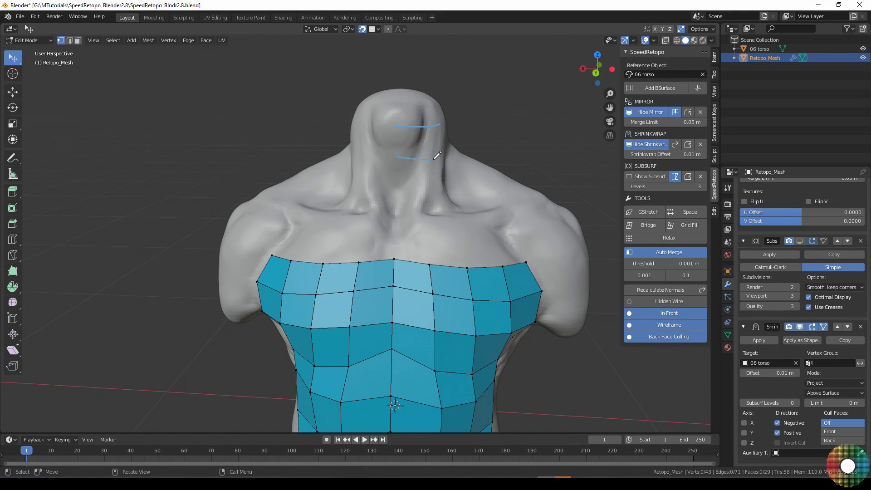
pyautogui.moveTo(434, 159); pyautogui.dragTo(445, 158)
pyautogui.moveTo(400, 189); pyautogui.dragTo(445, 188)
pyautogui.click(649, 87)
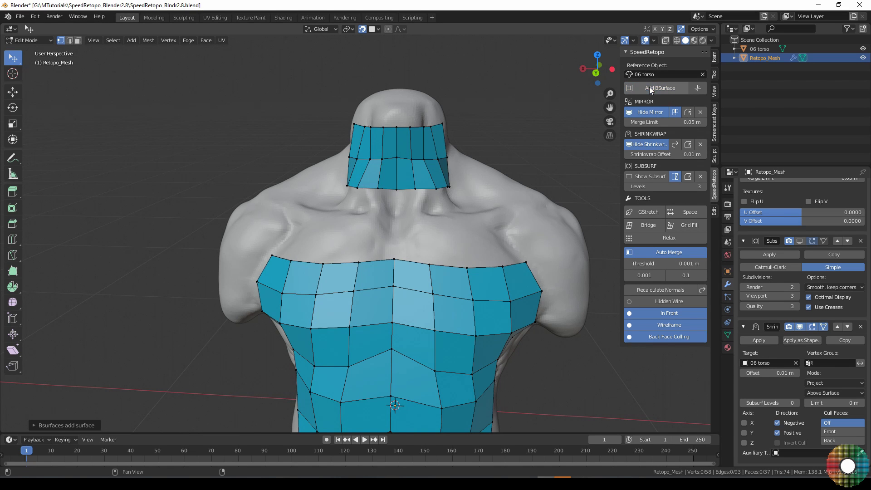
# Show the Subsurf effect on the retopo mesh using the SpeedRetopo pie menu.
pyautogui.moveTo(523, 179); pyautogui.dragTo(494, 206, button='middle')
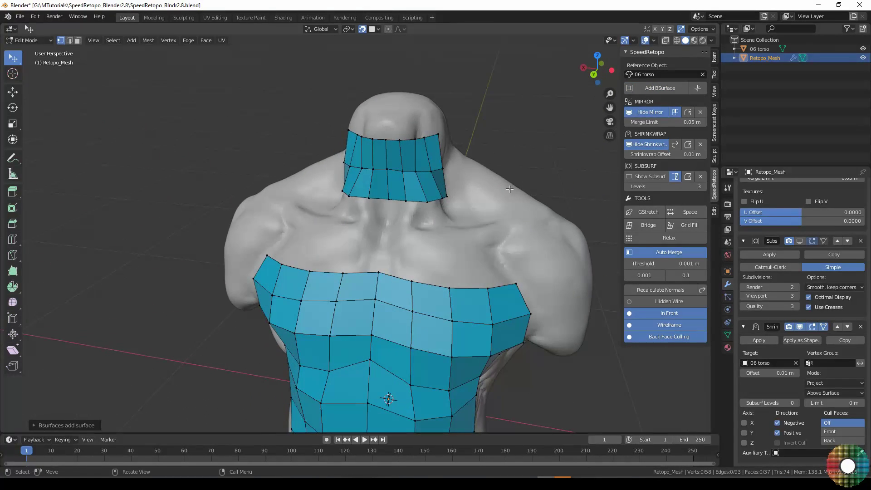
pyautogui.keyDown('shift'); pyautogui.rightClick(492, 207); pyautogui.keyUp('shift')
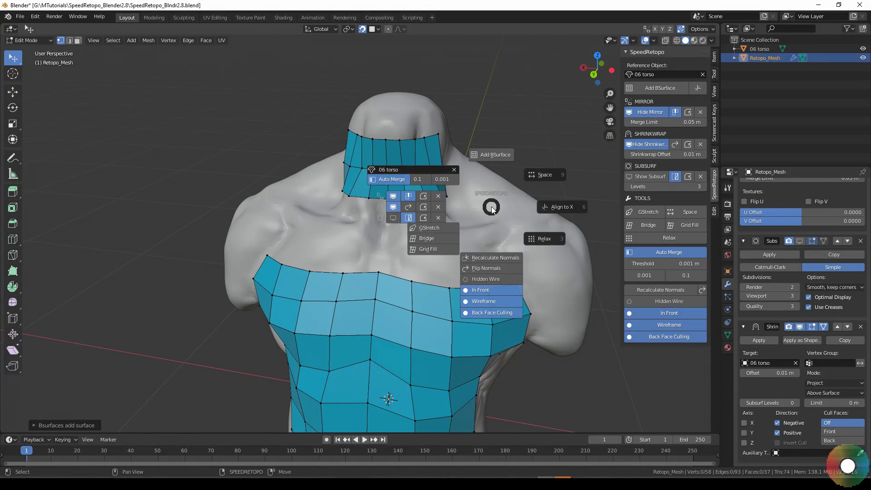
pyautogui.click(392, 217)
pyautogui.moveTo(450, 212); pyautogui.dragTo(390, 224, button='middle')
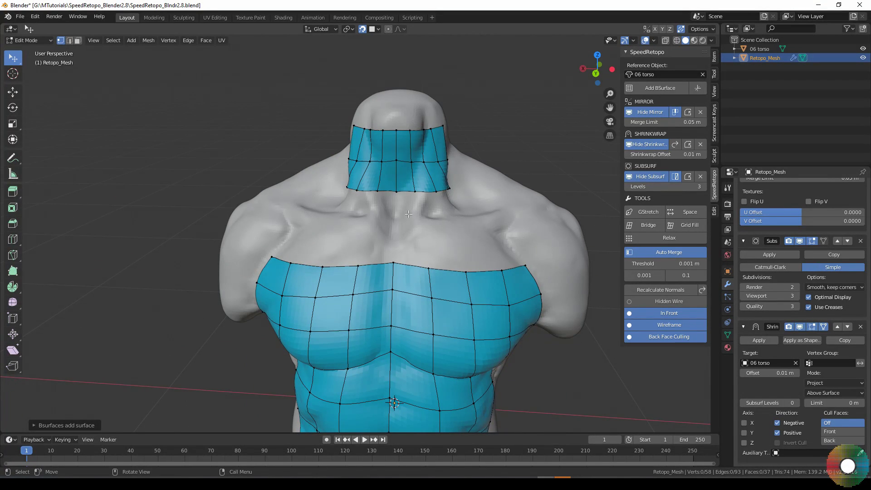
# Draw two guide strokes below the neck, select the neck mesh's lower edge loop, and extend it to the collarbones with Add BSurface.
pyautogui.moveTo(397, 214); pyautogui.dragTo(460, 208)
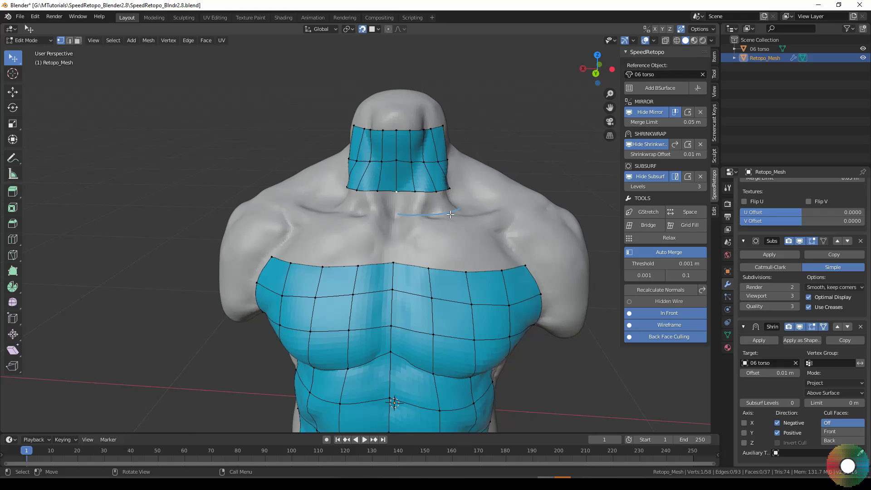
pyautogui.moveTo(401, 236); pyautogui.dragTo(502, 233)
pyautogui.moveTo(499, 239)
pyautogui.mouseDown(button='middle')
pyautogui.moveTo(475, 244)
pyautogui.moveTo(390, 206)
pyautogui.mouseUp(button='middle')
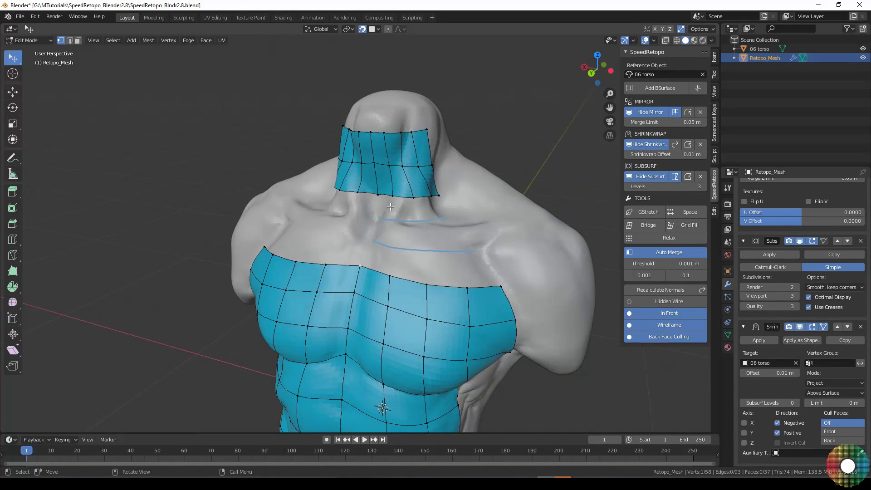
pyautogui.keyDown('ctrl'); pyautogui.click(437, 197); pyautogui.keyUp('ctrl')
pyautogui.moveTo(445, 206); pyautogui.dragTo(463, 204, button='middle')
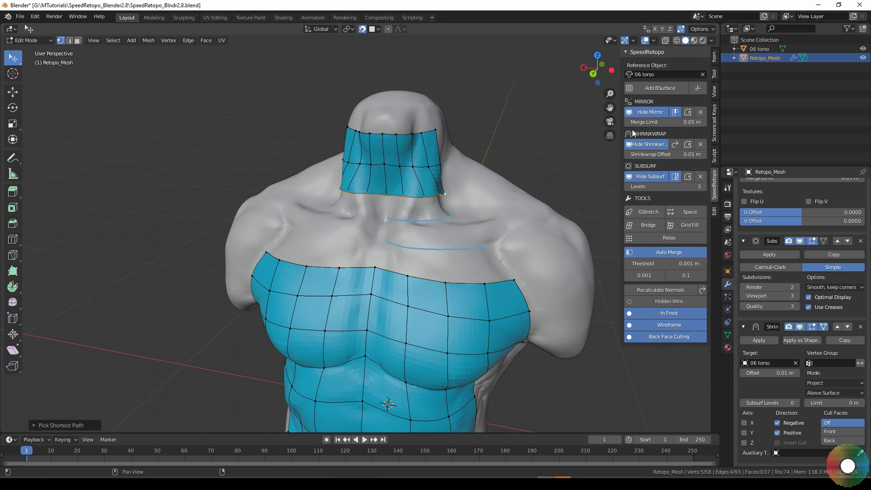
pyautogui.click(644, 89)
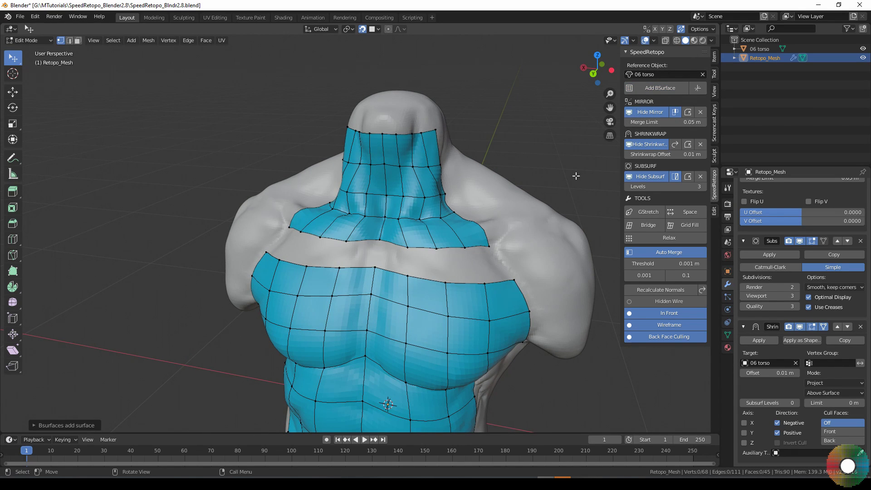
# Select the collar mesh's lower edge and the chest mesh's upper edge, and connect them with Bridge.
pyautogui.moveTo(491, 284)
pyautogui.mouseDown(button='middle')
pyautogui.moveTo(454, 279)
pyautogui.moveTo(497, 284)
pyautogui.mouseUp(button='middle')
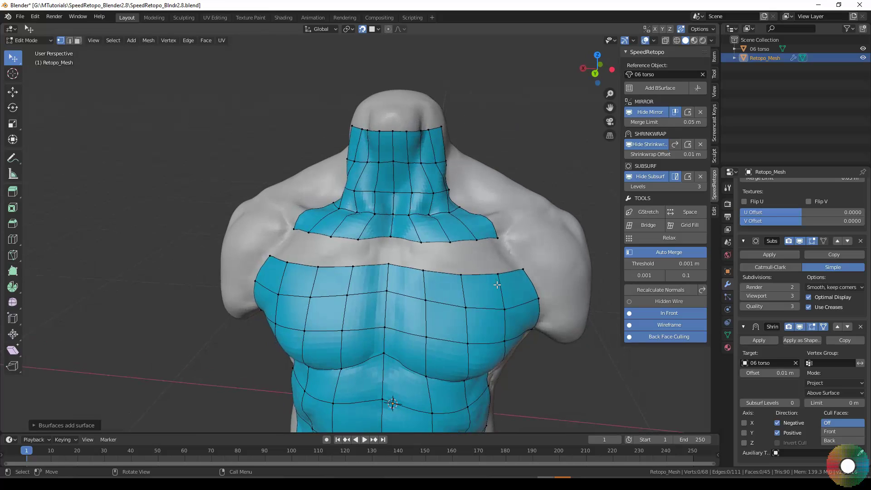
pyautogui.click(391, 238)
pyautogui.keyDown('ctrl'); pyautogui.click(497, 237); pyautogui.keyUp('ctrl')
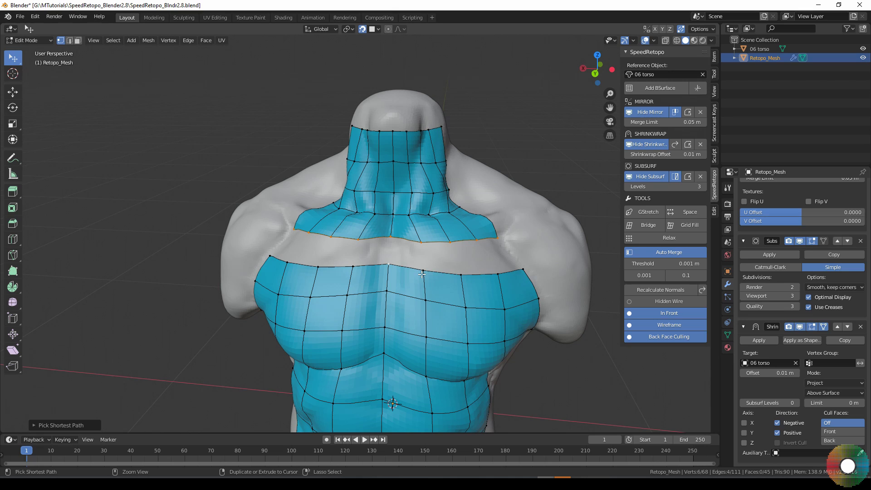
pyautogui.keyDown('ctrl'); pyautogui.click(523, 269); pyautogui.keyUp('ctrl')
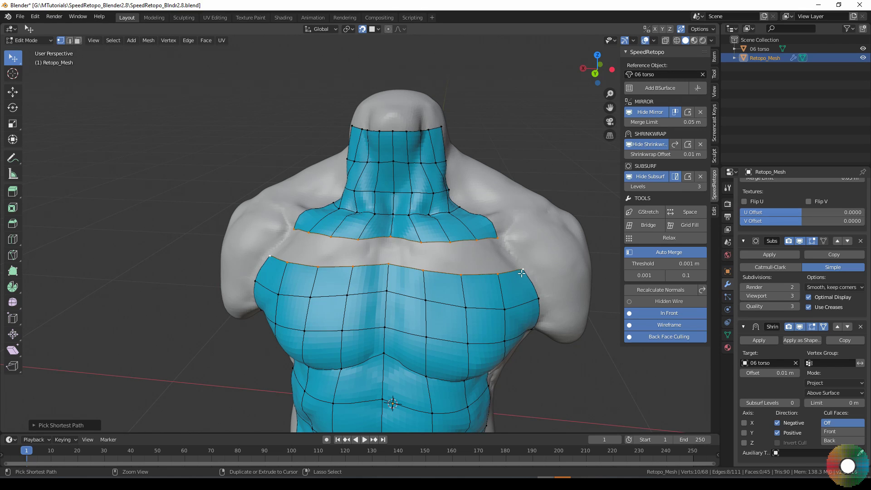
pyautogui.keyDown('shift'); pyautogui.rightClick(515, 247); pyautogui.keyUp('shift')
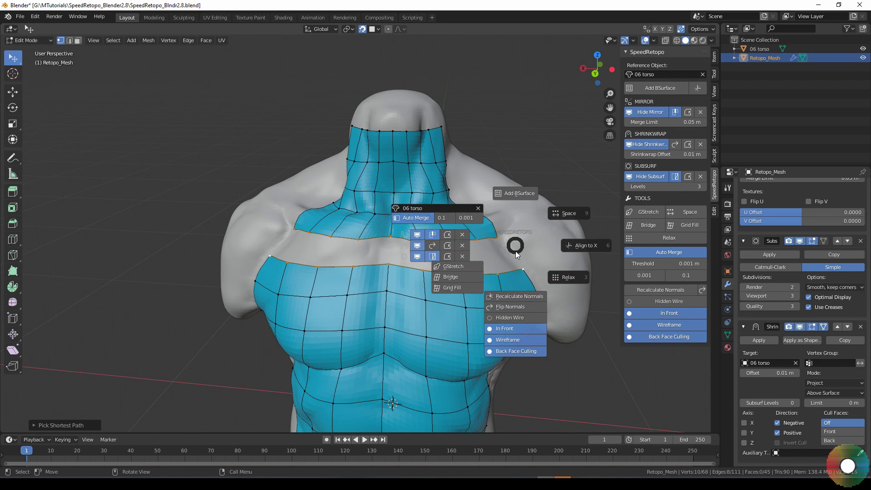
pyautogui.click(450, 277)
# Draw two guide strokes down the side of the neck, add a BSurface from the neck mesh's outer edge, and hide the sidebar.
pyautogui.moveTo(472, 299)
pyautogui.mouseDown(button='middle')
pyautogui.moveTo(517, 296)
pyautogui.moveTo(359, 208)
pyautogui.moveTo(380, 205)
pyautogui.mouseUp(button='middle')
pyautogui.hotkey('alt', 'a')
pyautogui.moveTo(381, 127)
pyautogui.mouseDown()
pyautogui.moveTo(393, 183)
pyautogui.moveTo(389, 224)
pyautogui.mouseUp()
pyautogui.moveTo(408, 131); pyautogui.dragTo(436, 226)
pyautogui.moveTo(437, 226)
pyautogui.mouseDown(button='middle')
pyautogui.moveTo(503, 239)
pyautogui.moveTo(468, 237)
pyautogui.mouseUp(button='middle')
pyautogui.click(405, 150)
pyautogui.keyDown('ctrl'); pyautogui.click(422, 238); pyautogui.keyUp('ctrl')
pyautogui.keyDown('shift'); pyautogui.rightClick(555, 184); pyautogui.keyUp('shift')
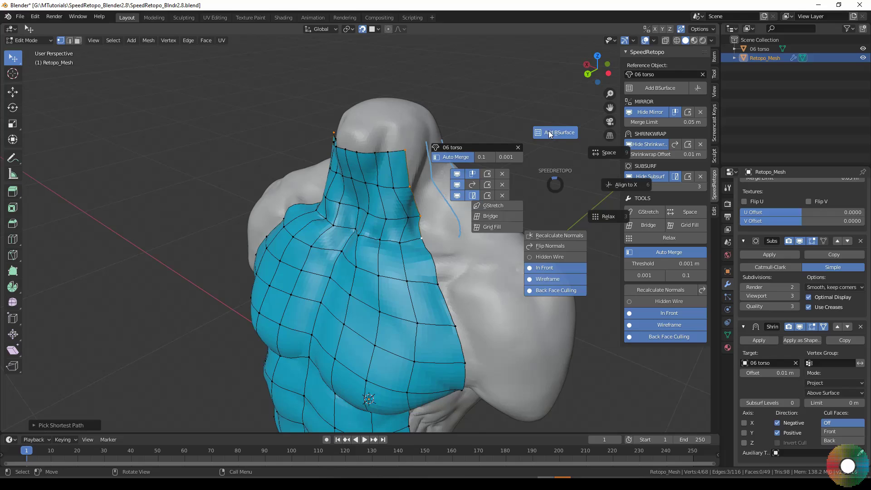
pyautogui.click(548, 132)
pyautogui.press('n')
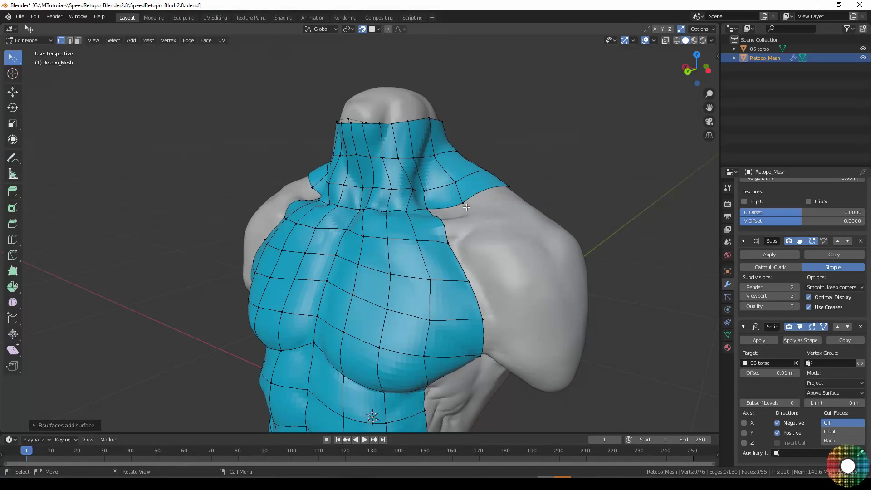
# Draw two guide strokes over the shoulder, select the chest mesh's outer edge, and generate a BSurface covering the front of the shoulder.
pyautogui.click(463, 203)
pyautogui.moveTo(464, 205); pyautogui.dragTo(528, 302)
pyautogui.moveTo(518, 200); pyautogui.dragTo(460, 195, button='middle')
pyautogui.click(431, 189)
pyautogui.moveTo(433, 190); pyautogui.dragTo(445, 357)
pyautogui.moveTo(445, 357); pyautogui.dragTo(503, 353, button='middle')
pyautogui.click(468, 332)
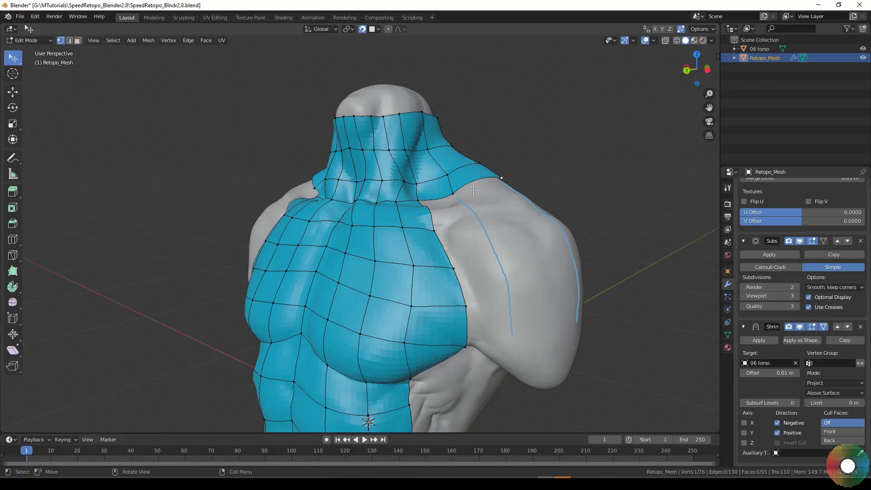
pyautogui.keyDown('ctrl'); pyautogui.click(465, 347); pyautogui.keyUp('ctrl')
pyautogui.keyDown('shift'); pyautogui.click(417, 200); pyautogui.keyUp('shift')
pyautogui.keyDown('shift'); pyautogui.click(417, 200); pyautogui.keyUp('shift')
pyautogui.press('f')
# Draw a guide stroke down the torso's flank from the armpit, select the abdomen mesh's outer edge, and add a BSurface.
pyautogui.moveTo(538, 200); pyautogui.dragTo(525, 187, button='middle')
pyautogui.keyDown('shift'); pyautogui.moveTo(446, 342); pyautogui.dragTo(490, 137, button='middle'); pyautogui.keyUp('shift')
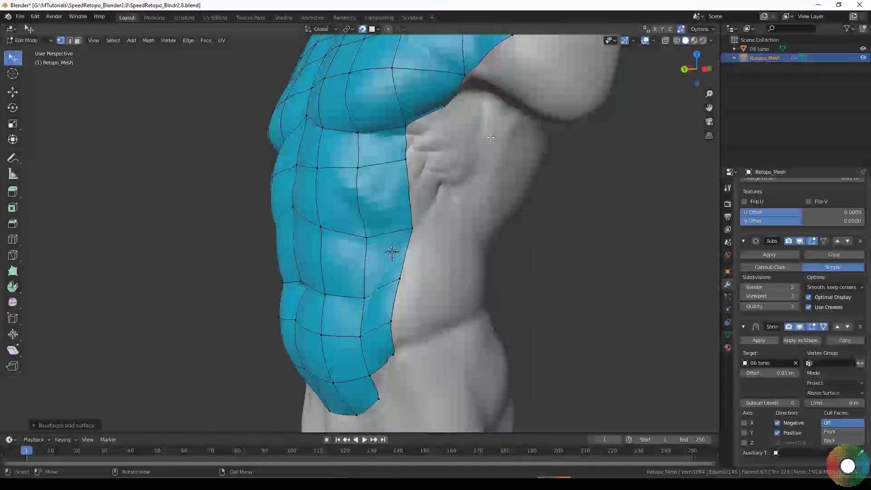
pyautogui.moveTo(445, 107); pyautogui.dragTo(455, 182)
pyautogui.moveTo(449, 278); pyautogui.dragTo(436, 344)
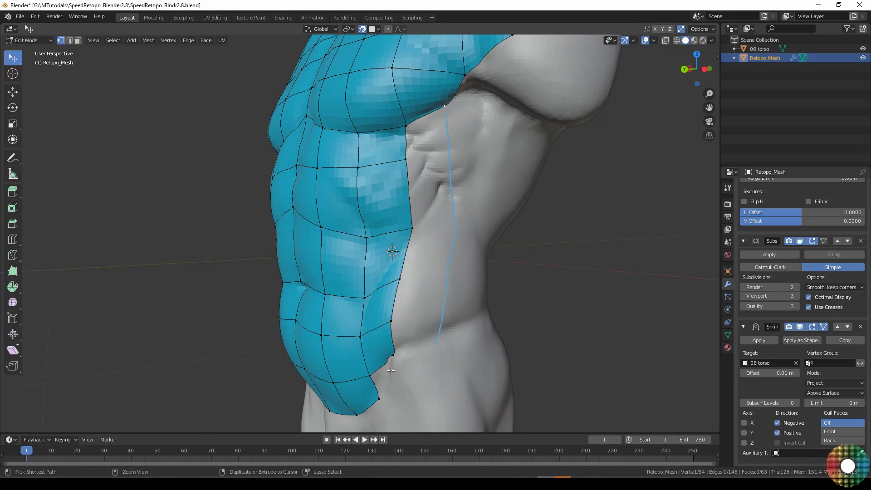
pyautogui.keyDown('ctrl'); pyautogui.click(393, 355); pyautogui.keyUp('ctrl')
pyautogui.keyDown('shift'); pyautogui.click(406, 127); pyautogui.keyUp('shift')
pyautogui.keyDown('shift'); pyautogui.rightClick(438, 155); pyautogui.keyUp('shift')
pyautogui.click(442, 107)
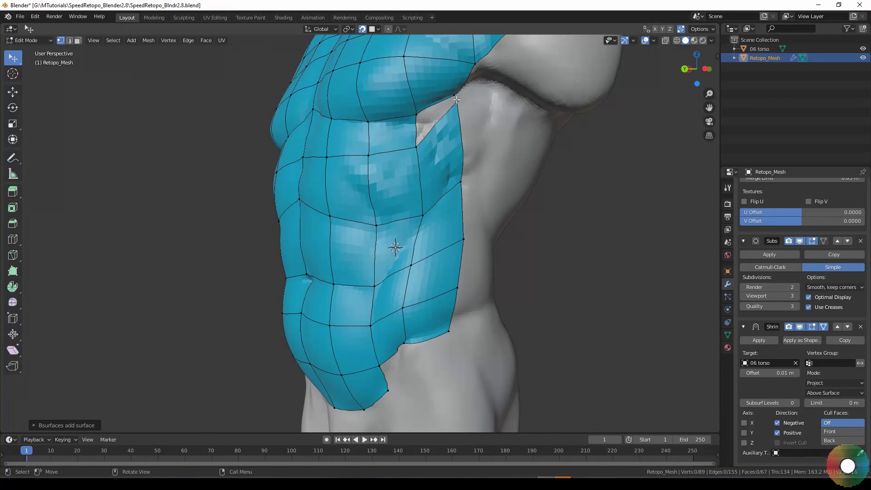
# Fill the gap below the armpit with a face and turn off In Front to work on the back.
pyautogui.moveTo(416, 146); pyautogui.dragTo(394, 200, button='middle')
pyautogui.keyDown('shift'); pyautogui.rightClick(470, 193); pyautogui.keyUp('shift')
pyautogui.click(461, 274)
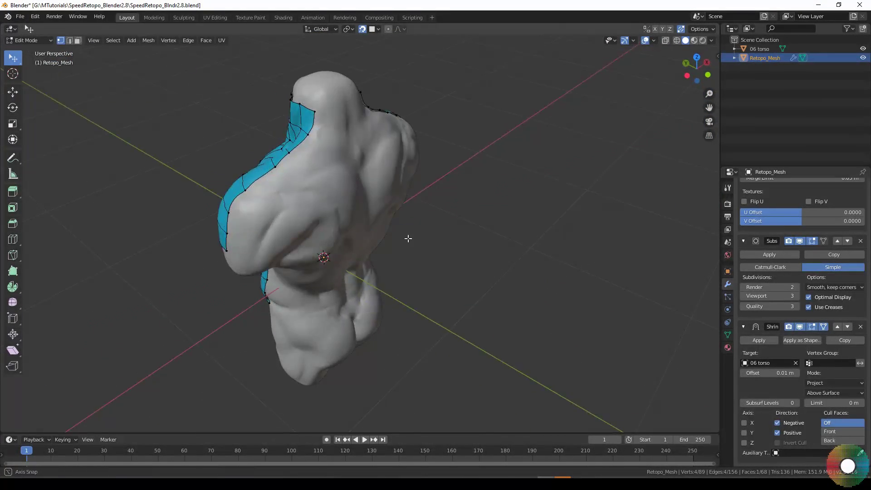
pyautogui.scroll(3, 365, 186)
pyautogui.moveTo(408, 237); pyautogui.dragTo(325, 196, button='middle')
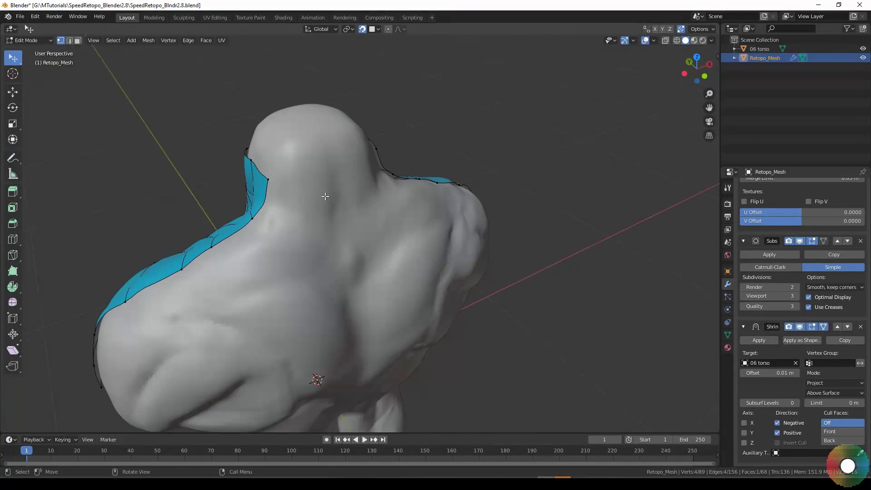
# Add a BSurface from two guide strokes around the back of the neck and move its upper corner vertex toward the adjacent neck corner.
pyautogui.moveTo(258, 218); pyautogui.dragTo(331, 213)
pyautogui.moveTo(331, 217)
pyautogui.mouseDown(button='middle')
pyautogui.moveTo(381, 216)
pyautogui.moveTo(338, 227)
pyautogui.mouseUp(button='middle')
pyautogui.keyDown('shift'); pyautogui.rightClick(366, 205); pyautogui.keyUp('shift')
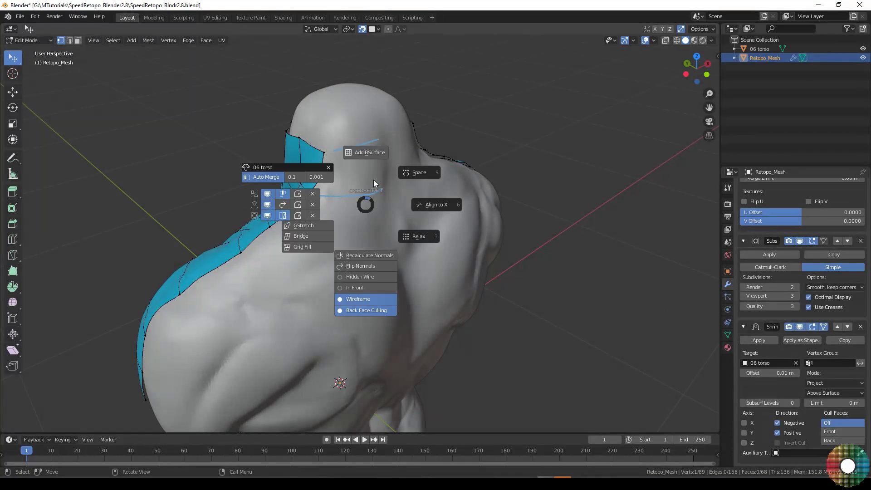
pyautogui.click(365, 153)
pyautogui.moveTo(367, 155)
pyautogui.mouseDown(button='middle')
pyautogui.moveTo(410, 172)
pyautogui.moveTo(385, 156)
pyautogui.mouseUp(button='middle')
pyautogui.moveTo(383, 154); pyautogui.dragTo(383, 157)
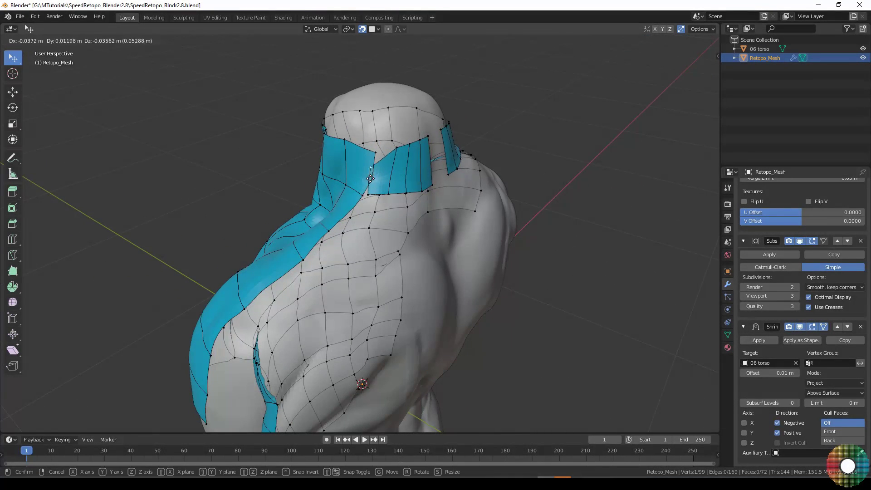
pyautogui.click(375, 158)
# Turn off In Front in the Bsurfaces settings and hide the sidebar.
pyautogui.keyDown('shift'); pyautogui.rightClick(512, 207); pyautogui.keyUp('shift')
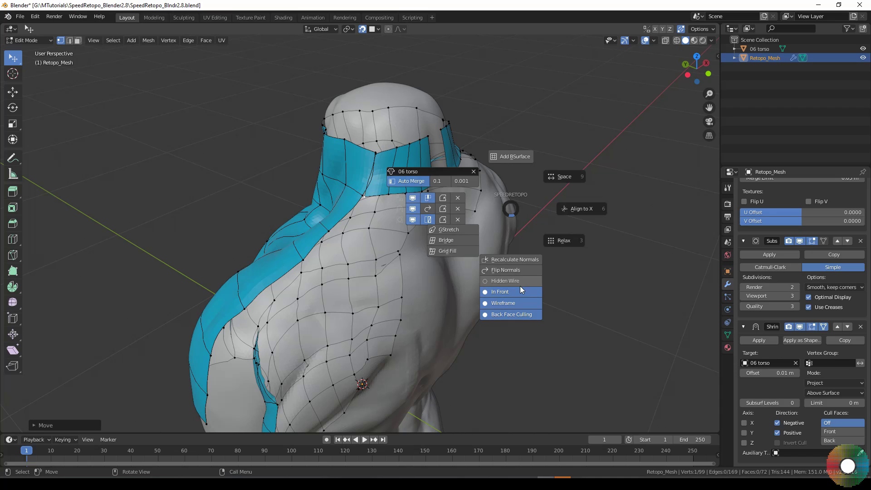
pyautogui.click(513, 208)
pyautogui.press('n')
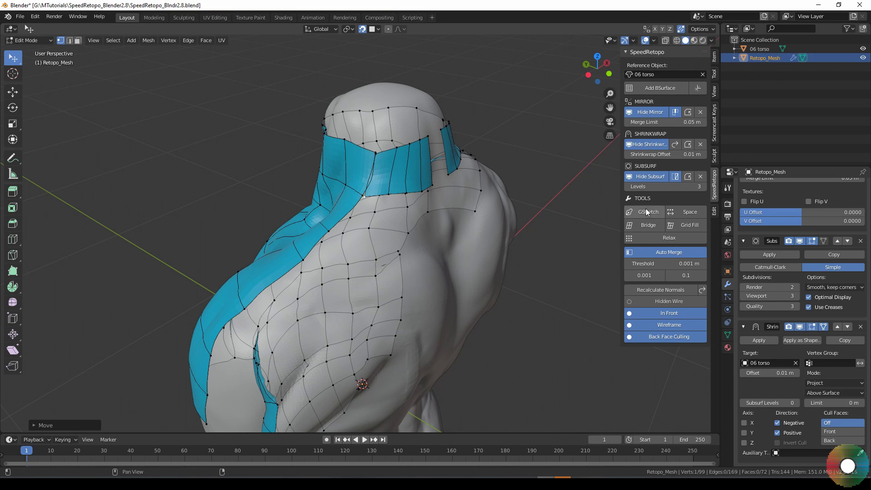
pyautogui.click(714, 211)
pyautogui.click(648, 129)
pyautogui.moveTo(531, 284); pyautogui.dragTo(523, 283, button='middle')
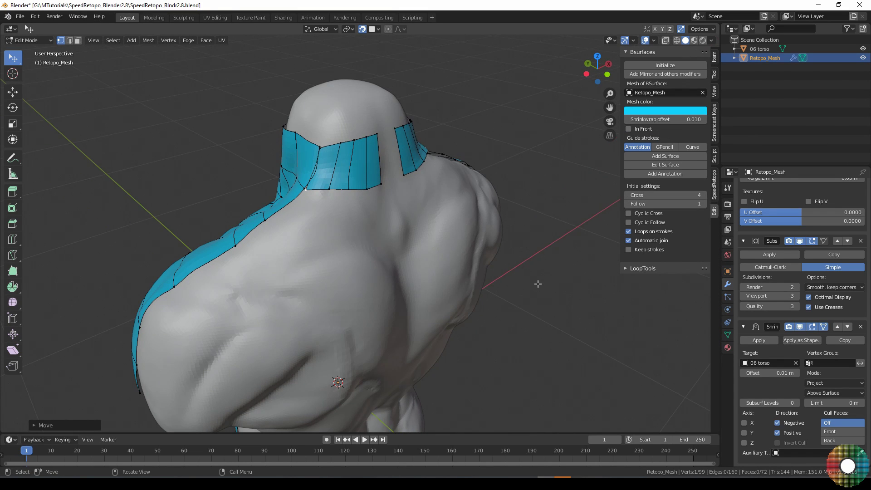
pyautogui.press('n')
# Merge the neck seam's upper corner vertices by moving one onto the other, and hide the Subsurf effect.
pyautogui.scroll(5, 511, 295)
pyautogui.moveTo(511, 294); pyautogui.dragTo(505, 292)
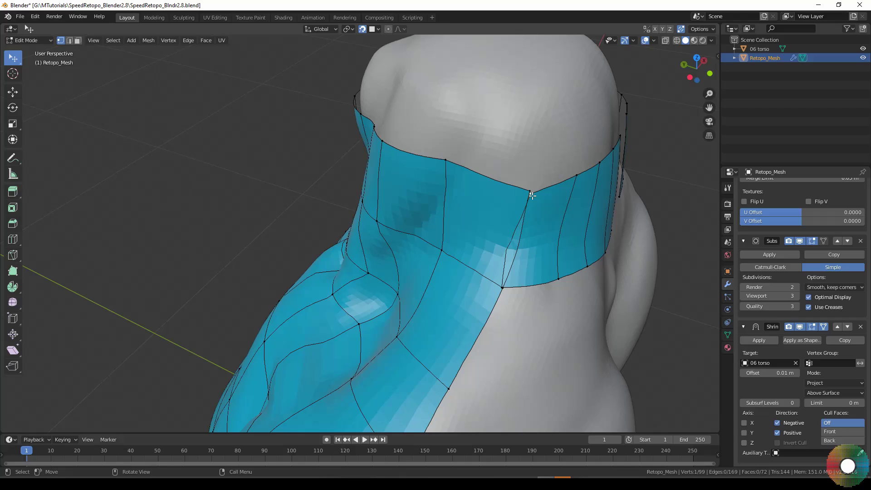
pyautogui.moveTo(533, 196); pyautogui.dragTo(532, 193)
pyautogui.keyDown('shift'); pyautogui.rightClick(552, 225); pyautogui.keyUp('shift')
pyautogui.click(486, 276)
pyautogui.click(504, 291)
pyautogui.moveTo(504, 291); pyautogui.dragTo(509, 293)
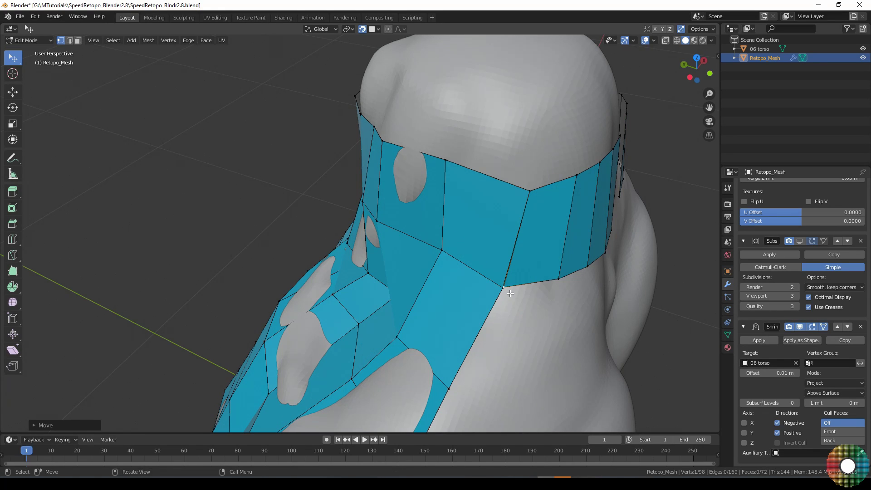
# Adjust the Auto Merge threshold and move the neck seam's lower vertex onto its neighbour to merge them.
pyautogui.hotkey('alt', 'q')
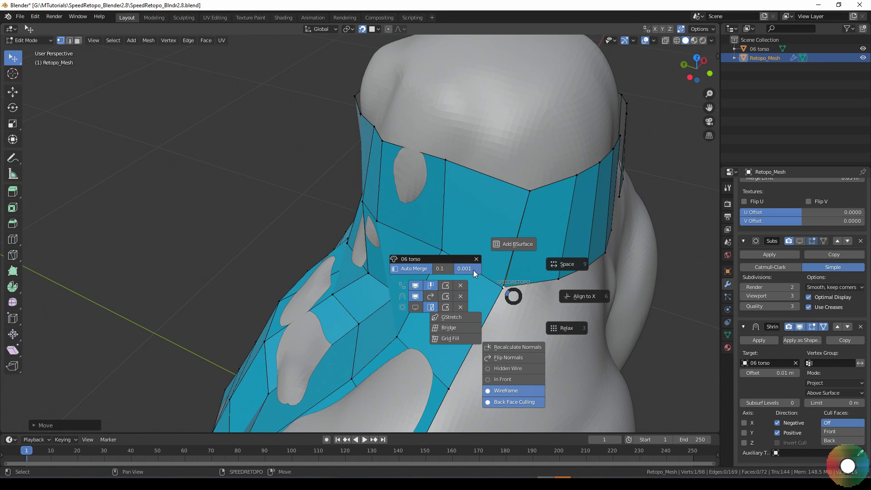
pyautogui.press('Escape')
pyautogui.press('n')
pyautogui.click(714, 185)
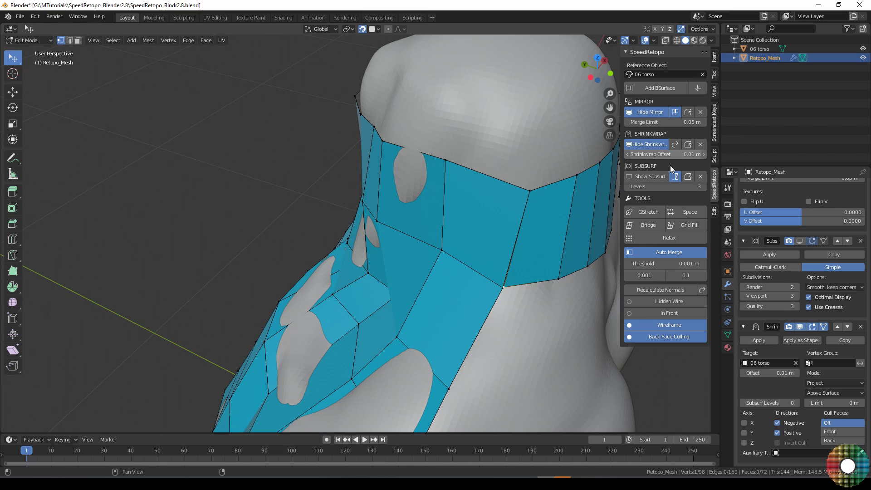
pyautogui.moveTo(680, 263); pyautogui.dragTo(640, 264)
pyautogui.press('g')
pyautogui.click(540, 286)
pyautogui.hotkey('ctrl', 'z')
pyautogui.press('g')
pyautogui.click(620, 280)
# Show the Subsurf effect again, view the neck from behind, and hide the sidebar.
pyautogui.scroll(-5, 516, 289)
pyautogui.moveTo(572, 274); pyautogui.dragTo(428, 284, button='middle')
pyautogui.press('n')
pyautogui.keyDown('shift'); pyautogui.rightClick(556, 266); pyautogui.keyUp('shift')
pyautogui.click(453, 239)
# Move the two vertices of the open edge at the back of the neck onto the centre line to close the gap.
pyautogui.scroll(2, 429, 284)
pyautogui.click(254, 118)
pyautogui.keyDown('shift'); pyautogui.click(261, 181); pyautogui.keyUp('shift')
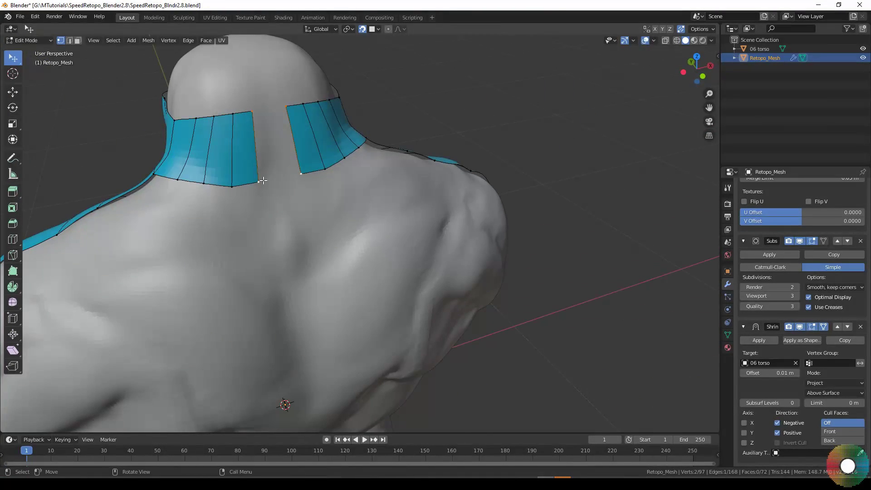
pyautogui.press('g')
pyautogui.click(275, 178)
pyautogui.moveTo(331, 208); pyautogui.dragTo(371, 224, button='middle')
# Select the lower and upper edge vertices around the back of the neck band and apply Relax.
pyautogui.keyDown('ctrl'); pyautogui.click(326, 246); pyautogui.keyUp('ctrl')
pyautogui.keyDown('ctrl'); pyautogui.click(341, 181); pyautogui.keyUp('ctrl')
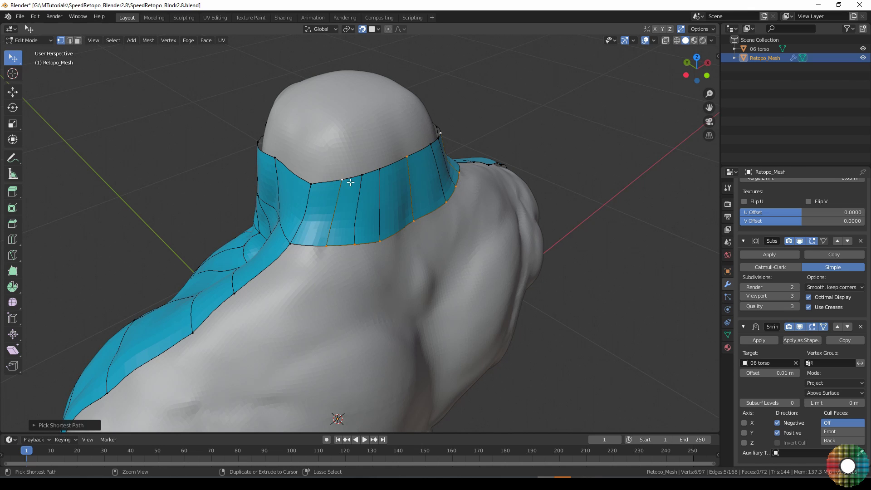
pyautogui.keyDown('ctrl'); pyautogui.click(362, 176); pyautogui.keyUp('ctrl')
pyautogui.keyDown('ctrl'); pyautogui.click(380, 170); pyautogui.keyUp('ctrl')
pyautogui.keyDown('shift'); pyautogui.rightClick(418, 203); pyautogui.keyUp('shift')
pyautogui.click(469, 235)
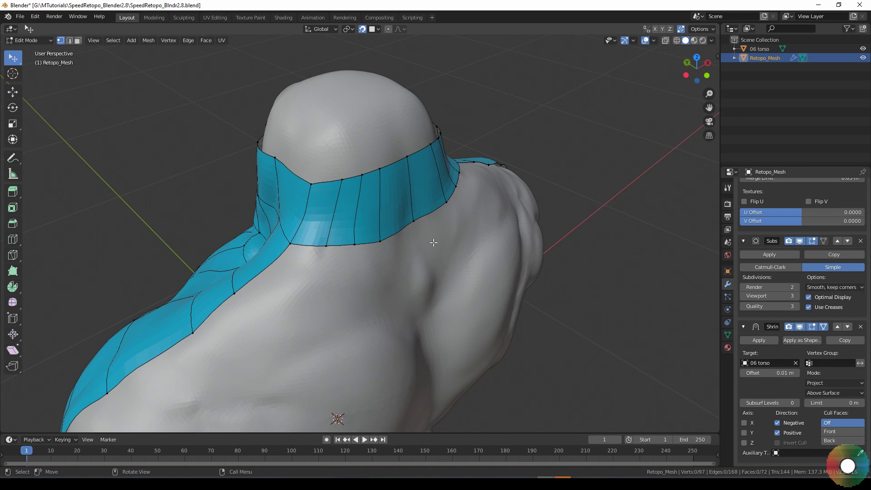
# Evenly distribute the vertices along the upper and lower edges of the neck band's back with Space.
pyautogui.click(312, 183)
pyautogui.keyDown('ctrl'); pyautogui.click(439, 135); pyautogui.keyUp('ctrl')
pyautogui.keyDown('shift'); pyautogui.rightClick(420, 178); pyautogui.keyUp('shift')
pyautogui.click(469, 144)
pyautogui.click(291, 244)
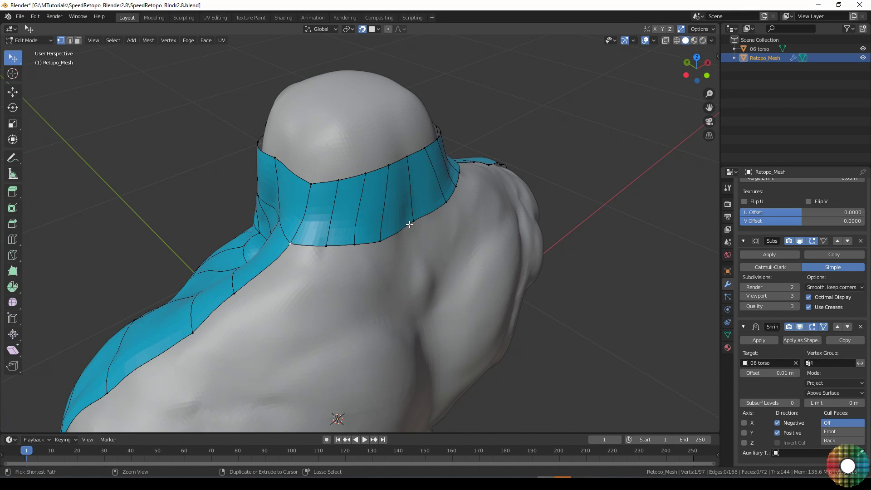
pyautogui.keyDown('ctrl'); pyautogui.click(413, 222); pyautogui.keyUp('ctrl')
pyautogui.keyDown('shift'); pyautogui.rightClick(414, 229); pyautogui.keyUp('shift')
pyautogui.click(463, 199)
pyautogui.moveTo(447, 227); pyautogui.dragTo(292, 218, button='middle')
pyautogui.scroll(-4, 443, 198)
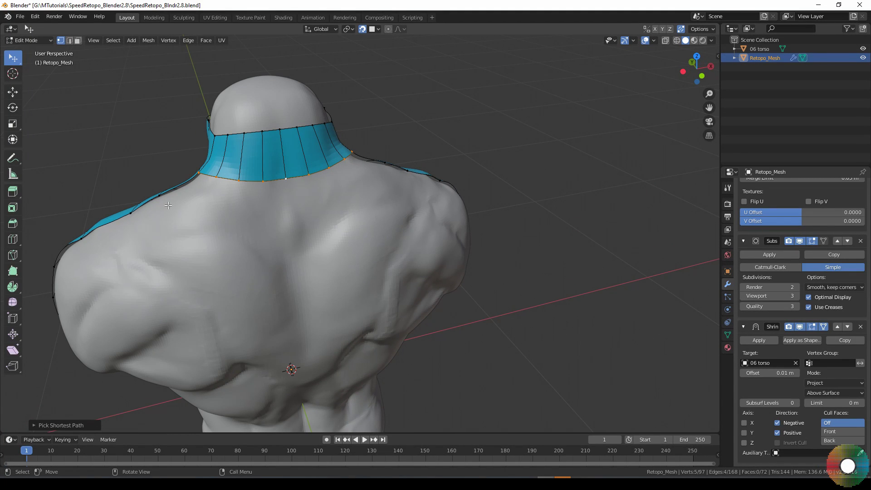
pyautogui.press('d')
pyautogui.moveTo(209, 231); pyautogui.dragTo(379, 208)
pyautogui.moveTo(351, 243); pyautogui.dragTo(339, 225, button='middle')
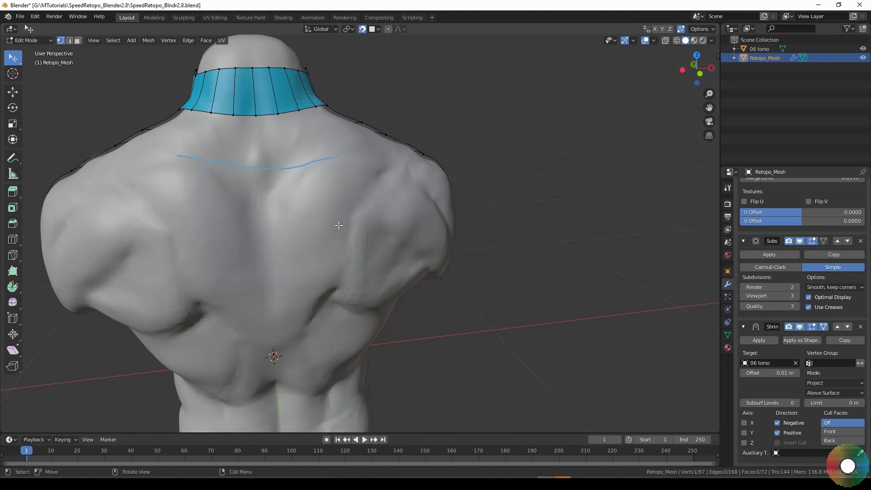
pyautogui.hotkey('ctrl', 'z')
# Draw three horizontal guide strokes across the full width of the back and build a BSurface from them.
pyautogui.press('d')
pyautogui.moveTo(169, 162)
pyautogui.mouseDown()
pyautogui.moveTo(267, 167)
pyautogui.moveTo(344, 147)
pyautogui.mouseUp()
pyautogui.moveTo(183, 220)
pyautogui.mouseDown()
pyautogui.moveTo(268, 225)
pyautogui.moveTo(349, 203)
pyautogui.mouseUp()
pyautogui.moveTo(187, 283); pyautogui.dragTo(344, 269)
pyautogui.keyDown('shift'); pyautogui.rightClick(330, 251); pyautogui.keyUp('shift')
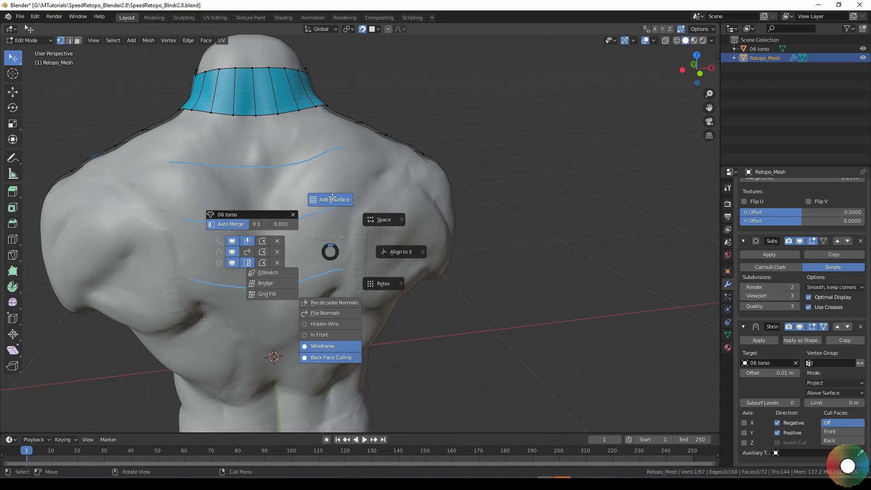
pyautogui.click(331, 200)
# Select all linked faces of the full-width back patch and delete them.
pyautogui.moveTo(316, 236); pyautogui.dragTo(340, 241, button='middle')
pyautogui.press('3')
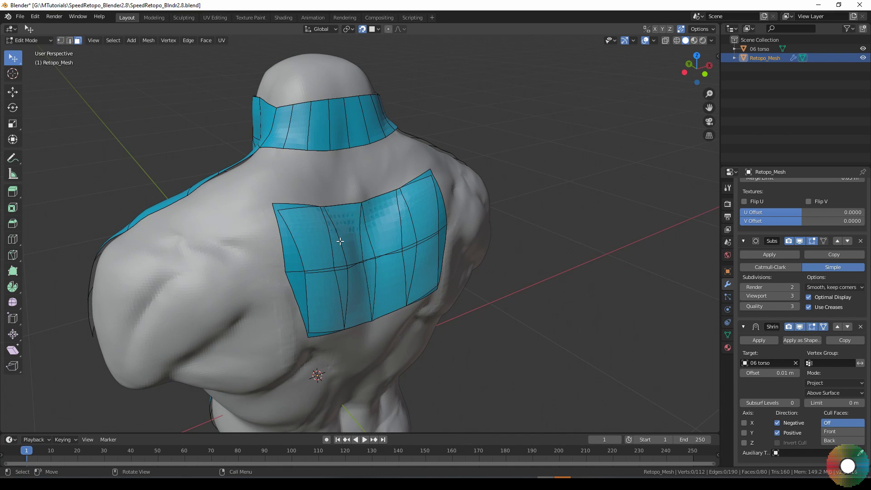
pyautogui.click(343, 244)
pyautogui.click(321, 250)
pyautogui.hotkey('ctrl', 'l')
pyautogui.press('x')
pyautogui.click(321, 250)
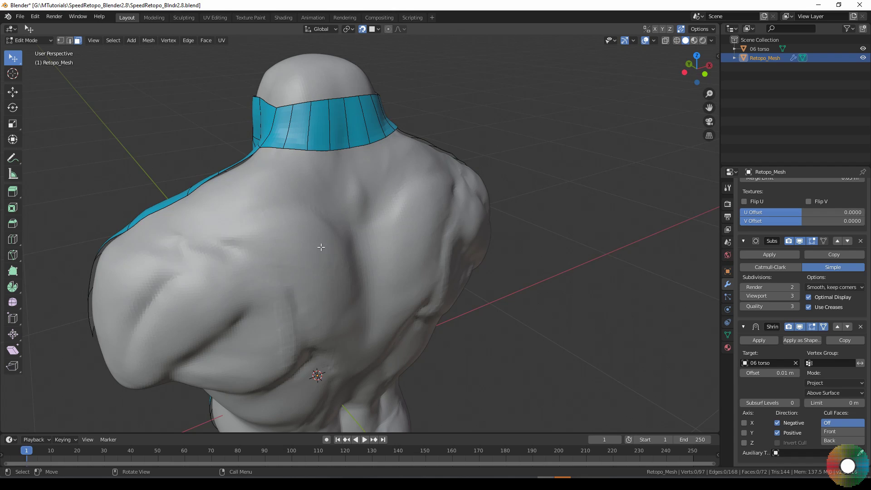
# Draw three horizontal guide strokes from one shoulder blade to the spine's centre line and build a BSurface from them.
pyautogui.moveTo(321, 249); pyautogui.dragTo(306, 247, button='middle')
pyautogui.press('1')
pyautogui.press('a')
pyautogui.click(249, 242)
pyautogui.moveTo(215, 237); pyautogui.dragTo(289, 240)
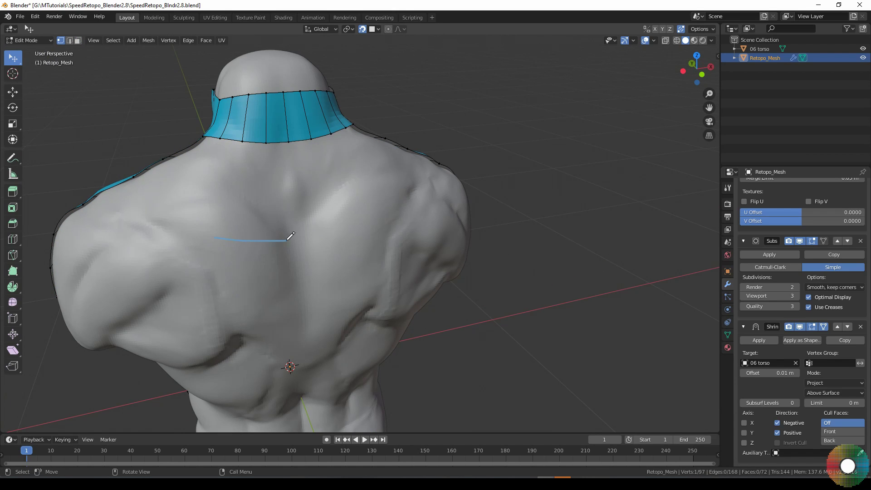
pyautogui.moveTo(214, 291); pyautogui.dragTo(299, 296)
pyautogui.moveTo(229, 352); pyautogui.dragTo(304, 351)
pyautogui.keyDown('shift'); pyautogui.rightClick(280, 229); pyautogui.keyUp('shift')
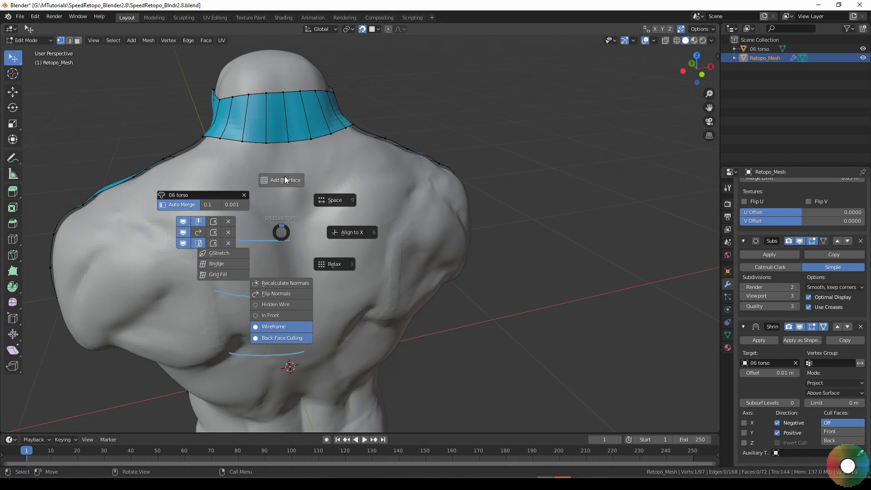
pyautogui.click(286, 181)
# Reposition a single vertex of the retopology mesh and return to Object Mode.
pyautogui.moveTo(285, 182)
pyautogui.mouseDown(button='middle')
pyautogui.moveTo(278, 173)
pyautogui.moveTo(283, 205)
pyautogui.moveTo(330, 226)
pyautogui.moveTo(623, 268)
pyautogui.mouseUp(button='middle')
pyautogui.click(266, 200)
pyautogui.press('g')
pyautogui.click(267, 198)
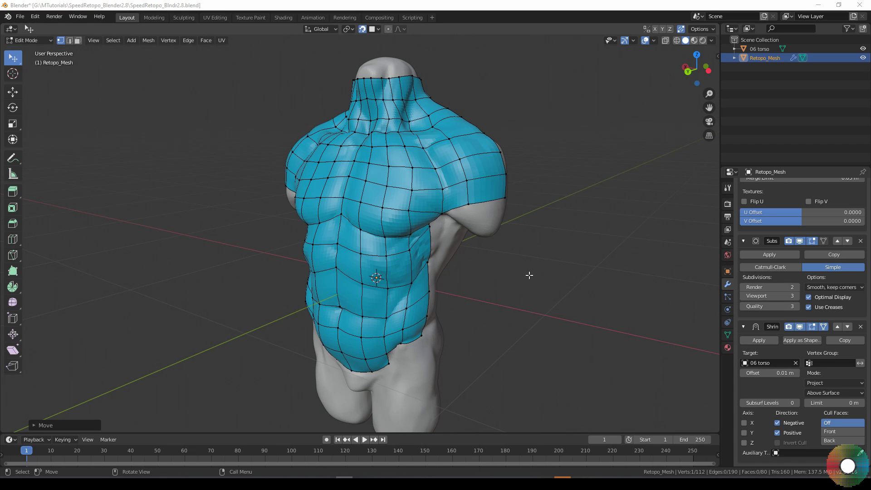
pyautogui.press('Tab')
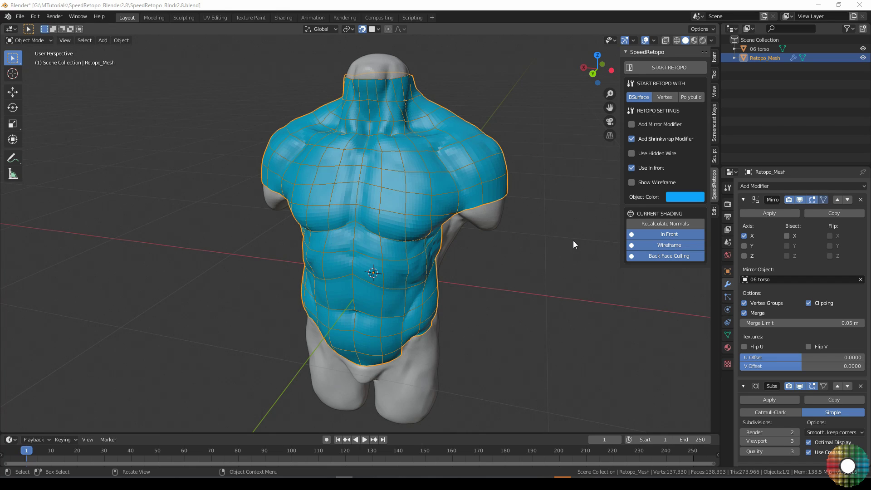
pyautogui.moveTo(572, 240); pyautogui.dragTo(573, 287, button='middle')
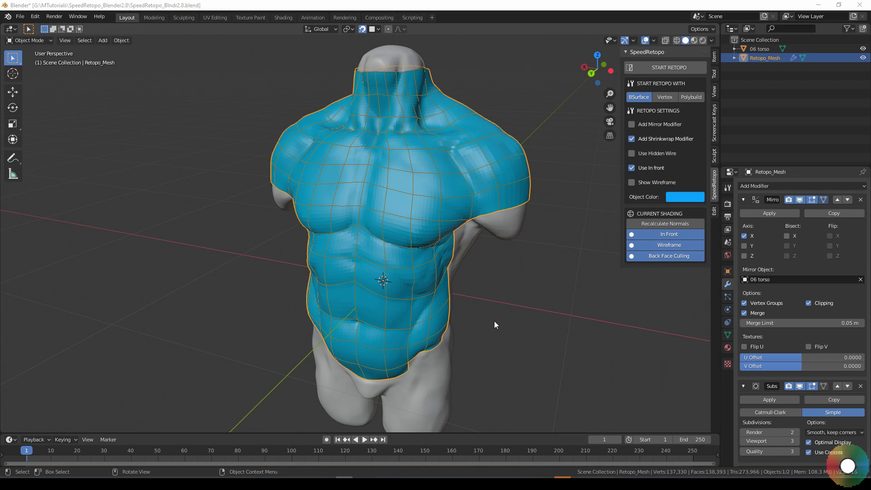
# Start a new default scene without saving, and reopen the recent file SpeedRetopo_Blndr2.8.blend.
pyautogui.click(20, 16)
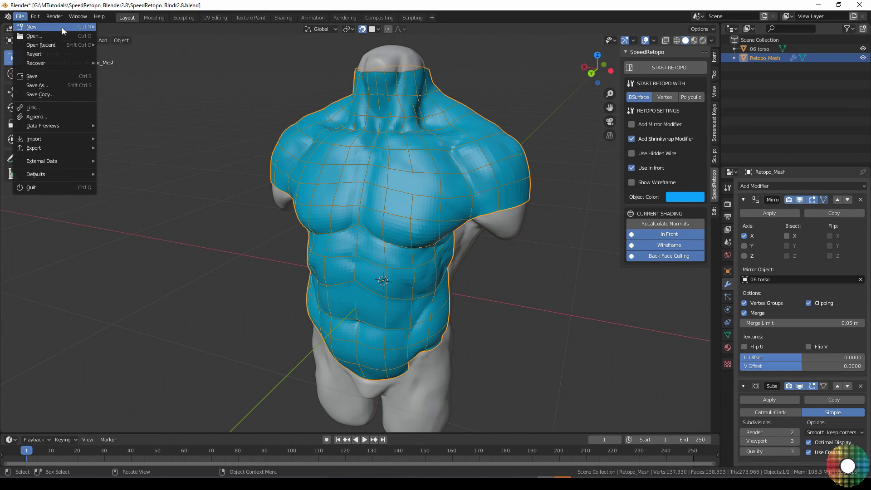
pyautogui.moveTo(62, 27)
pyautogui.click(114, 26)
pyautogui.click(465, 255)
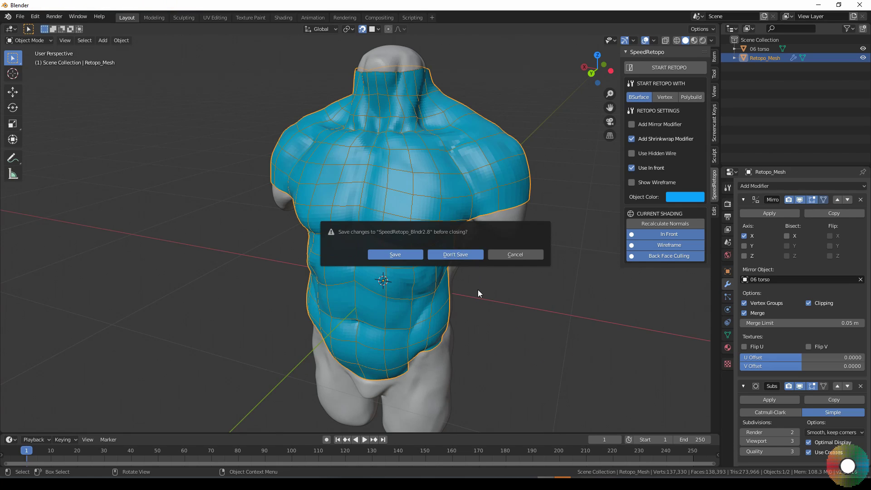
pyautogui.click(20, 17)
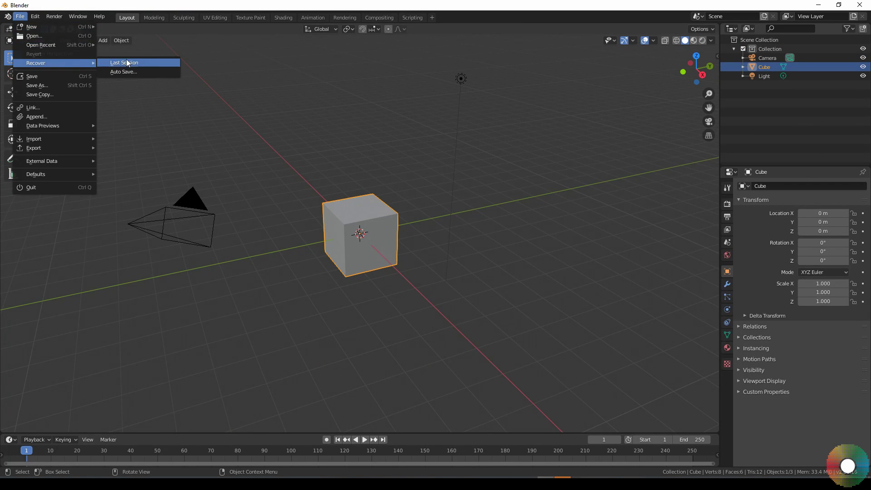
pyautogui.moveTo(51, 45)
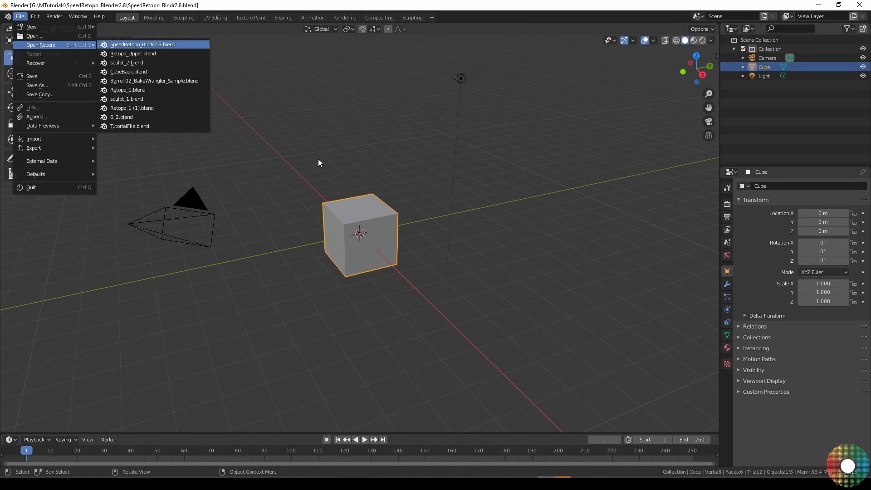
# Try to extend the shoulder's open side edge with a BSurface along a vertical guide stroke drawn on the arm.
pyautogui.moveTo(499, 204); pyautogui.dragTo(410, 209, button='middle')
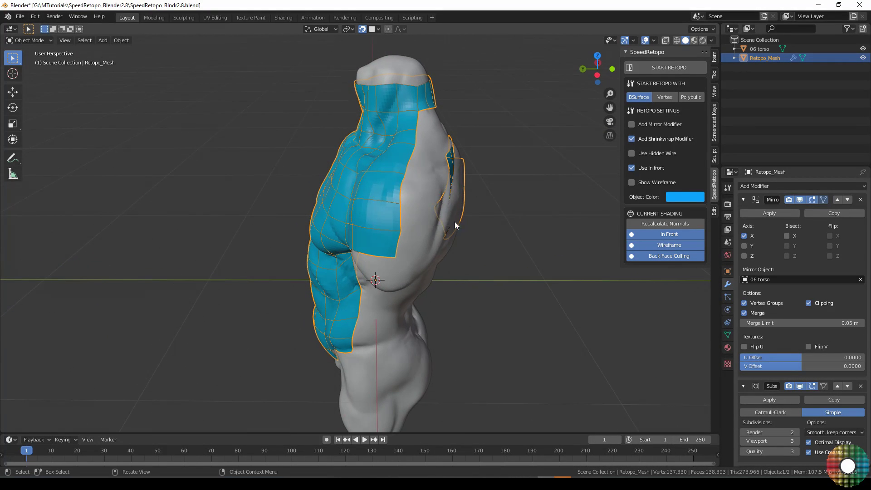
pyautogui.press('Tab')
pyautogui.scroll(2, 436, 203)
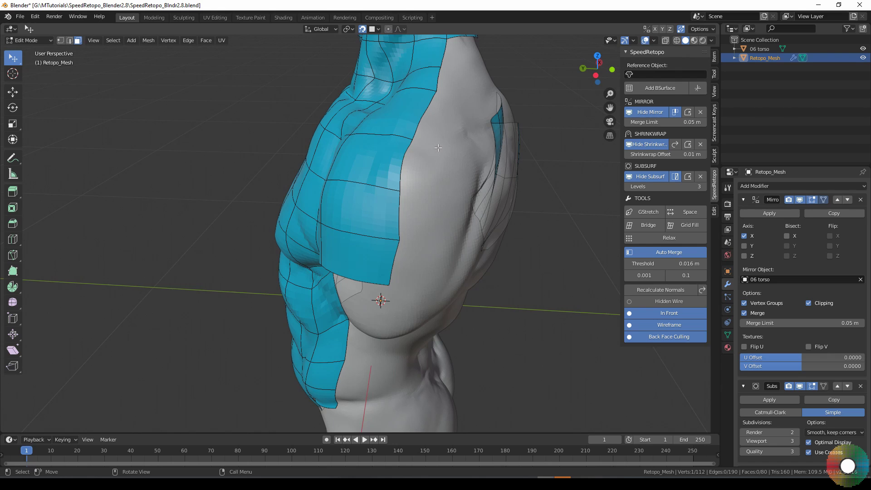
pyautogui.moveTo(438, 146); pyautogui.dragTo(432, 281)
pyautogui.press('1')
pyautogui.click(388, 285)
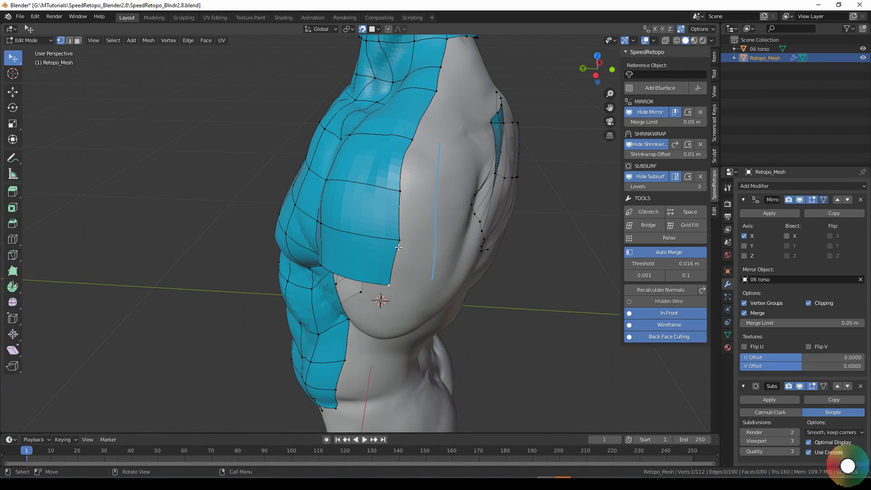
pyautogui.keyDown('ctrl'); pyautogui.click(412, 141); pyautogui.keyUp('ctrl')
pyautogui.moveTo(456, 198); pyautogui.dragTo(409, 199, button='middle')
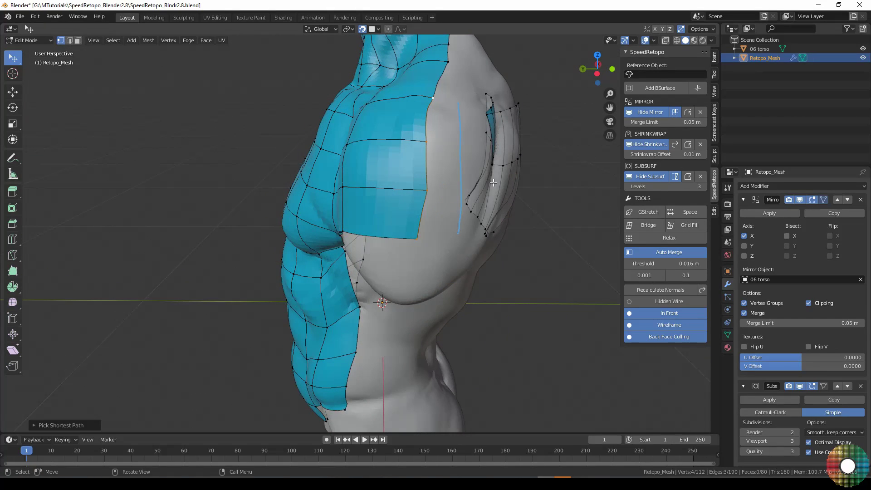
pyautogui.click(657, 89)
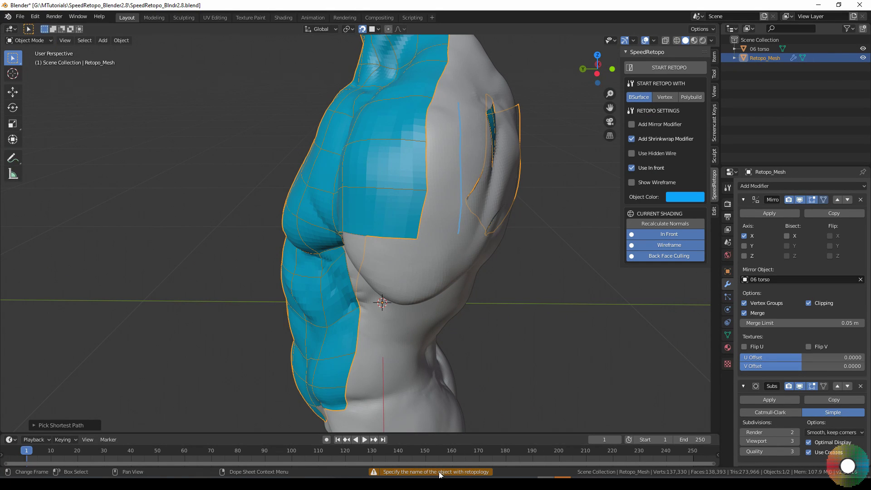
# Return to Edit Mode and set SpeedRetopo's Reference Object to 06 torso.
pyautogui.moveTo(467, 191); pyautogui.dragTo(455, 190, button='middle')
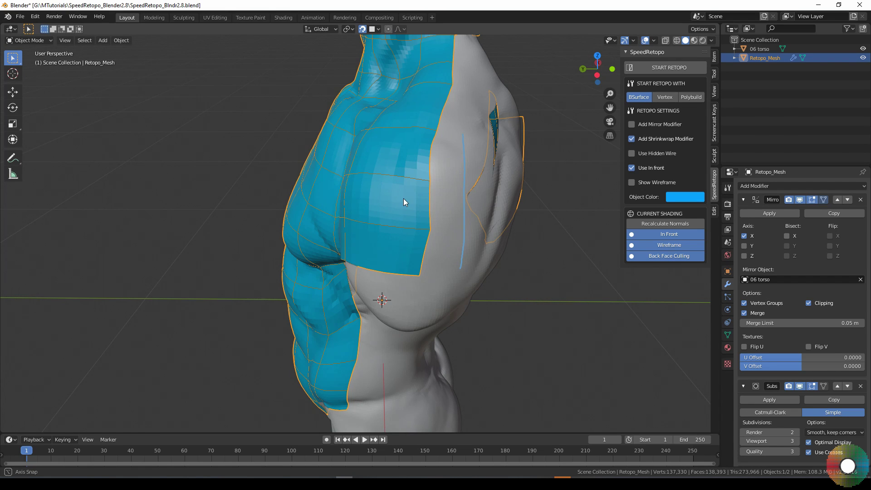
pyautogui.moveTo(404, 198); pyautogui.dragTo(419, 197, button='middle')
pyautogui.hotkey('ctrl', 'Tab')
pyautogui.click(459, 196)
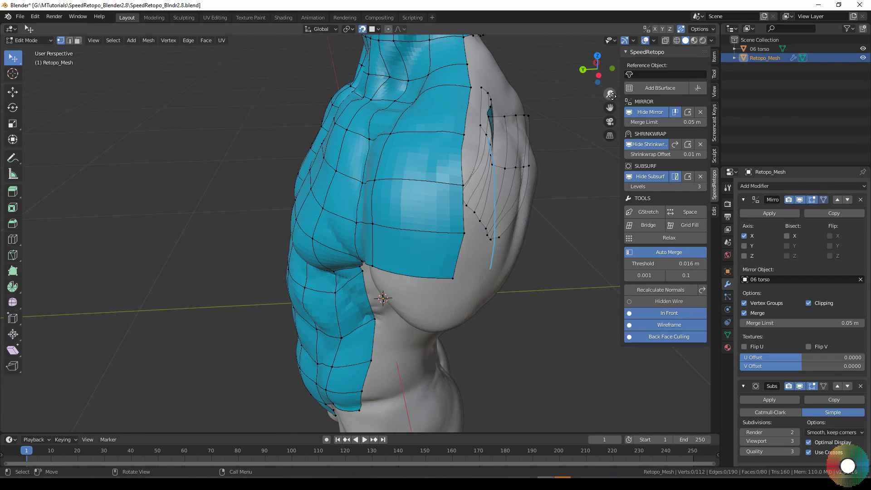
pyautogui.click(640, 74)
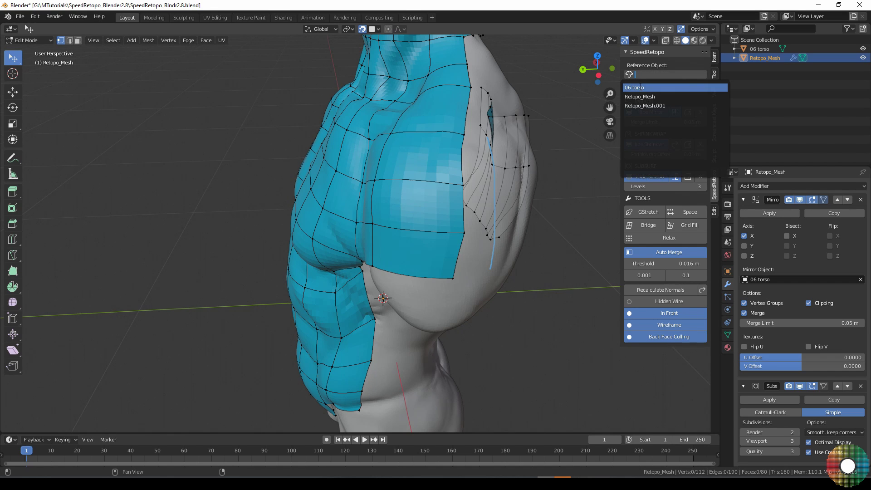
pyautogui.click(638, 87)
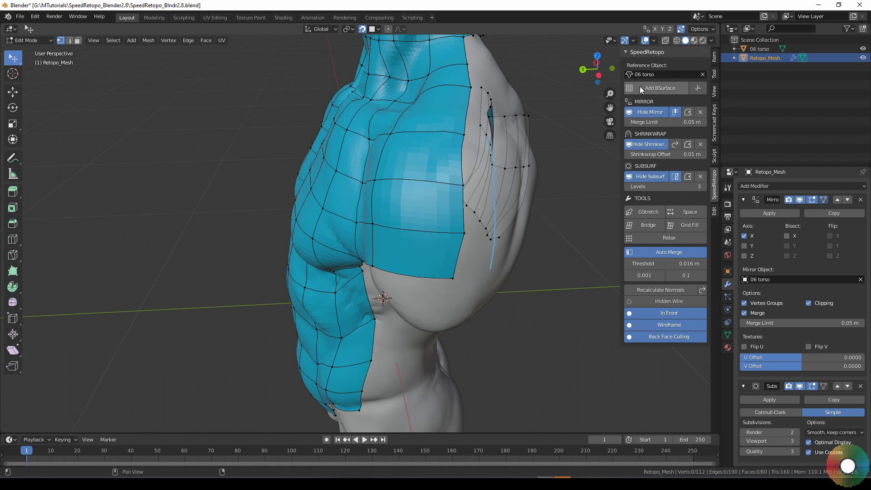
# Set the Bsurfaces mesh to Retopo_Mesh, and return to Edit Mode with the SpeedRetopo settings shown.
pyautogui.click(715, 212)
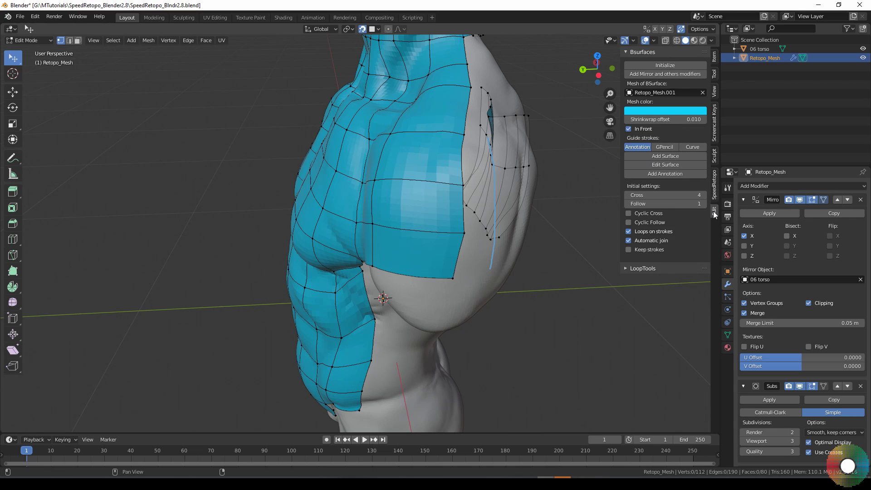
pyautogui.click(662, 92)
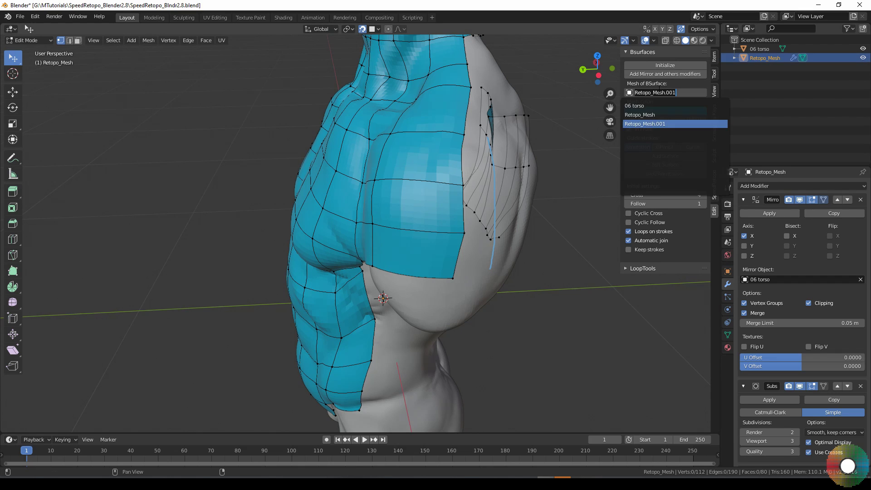
pyautogui.click(652, 115)
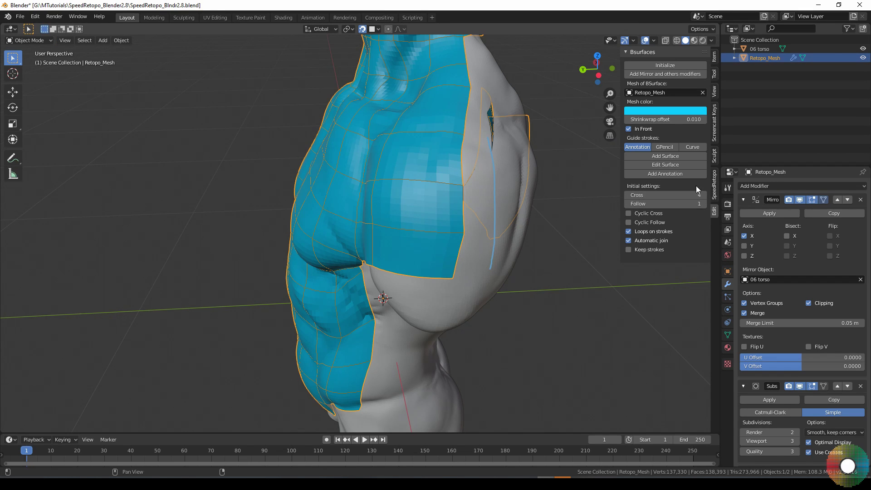
pyautogui.click(713, 184)
pyautogui.hotkey('ctrl', 'Tab')
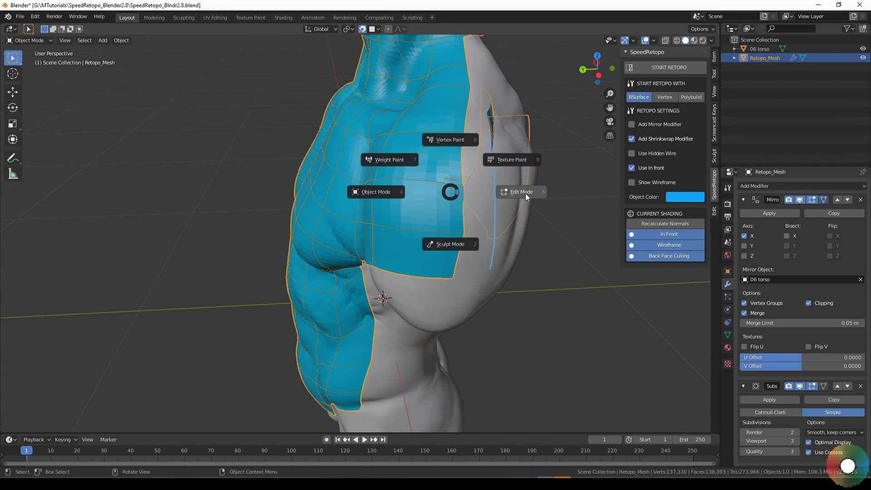
pyautogui.click(523, 194)
# Redraw the vertical guide stroke on the arm and add a BSurface from the shoulder's open side edge to it.
pyautogui.moveTo(523, 193); pyautogui.dragTo(480, 179, button='middle')
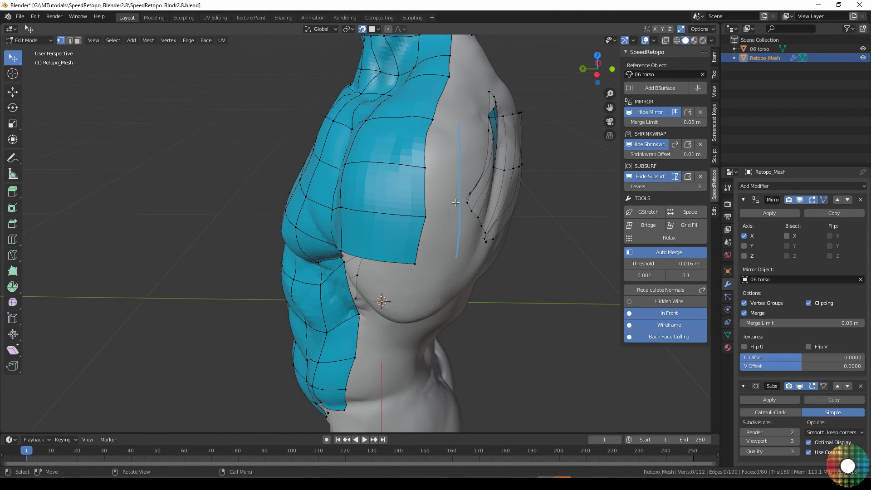
pyautogui.moveTo(452, 251); pyautogui.dragTo(454, 128, button='right')
pyautogui.moveTo(457, 127); pyautogui.dragTo(451, 263)
pyautogui.keyDown('ctrl'); pyautogui.click(415, 263); pyautogui.keyUp('ctrl')
pyautogui.click(657, 88)
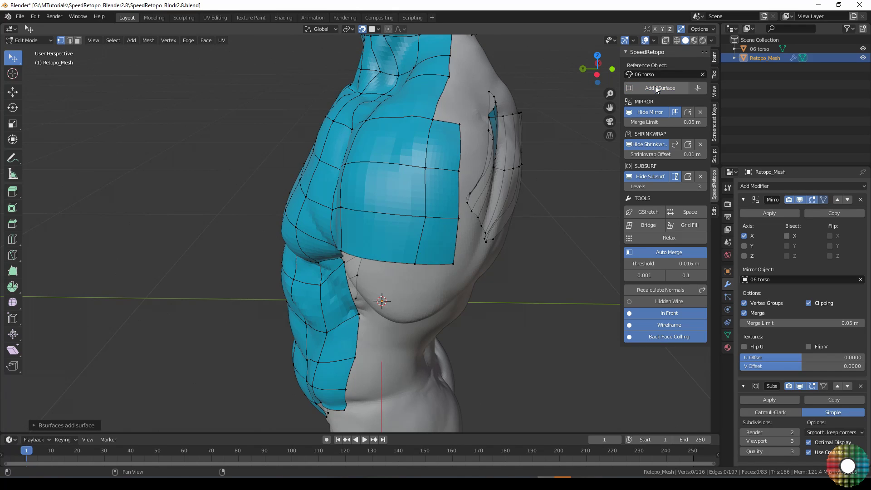
pyautogui.moveTo(467, 231); pyautogui.dragTo(451, 231, button='middle')
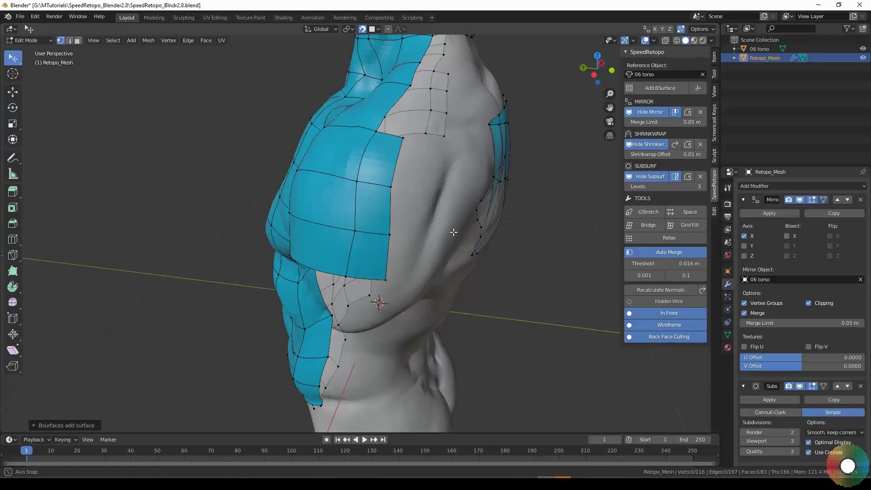